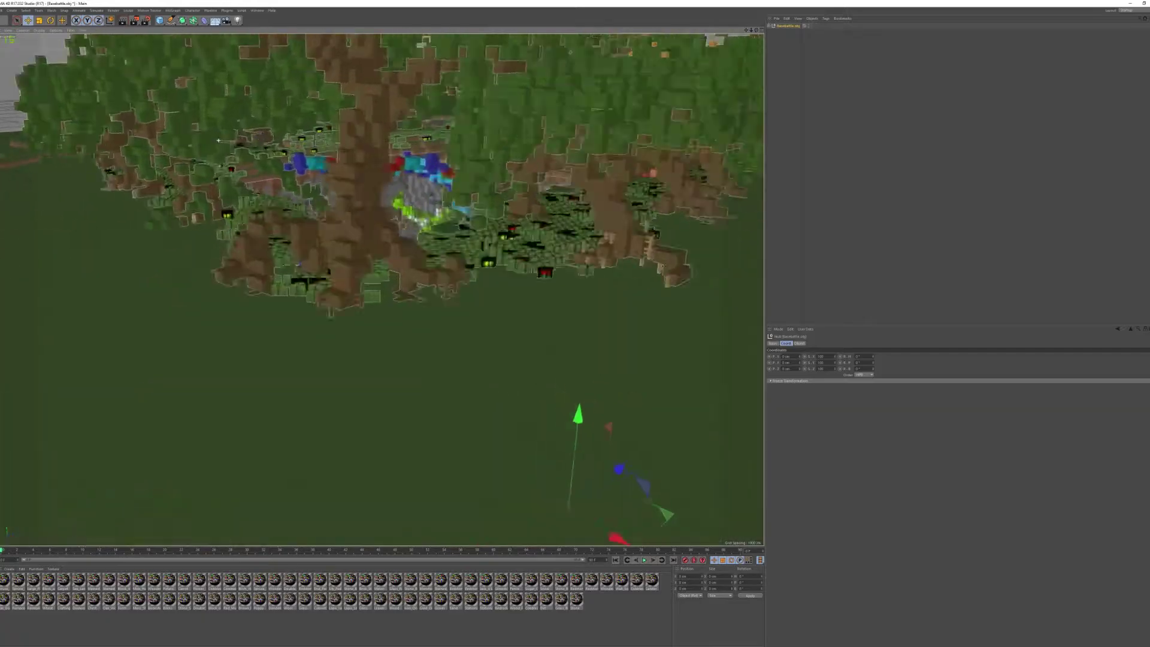
Frame a low view facing the wooden bridge stairs in the imported world and add a camera there
right_click_drag(300, 120, 317, 92, "alt")
left_click_drag(318, 92, 759, 27, "alt")
right_click_drag(760, 27, 462, 359, "alt")
left_click_drag(462, 359, 311, 431, "alt")
right_click_drag(311, 431, 443, 40, "alt")
left_click_drag(443, 40, 361, 159, "alt")
right_click_drag(361, 159, 416, 32, "alt")
left_click_drag(416, 33, 491, 227, "alt")
right_click_drag(491, 227, 589, 274, "alt")
left_click_drag(589, 275, 236, 316, "alt")
right_click_drag(236, 316, 339, 273, "alt")
left_click_drag(339, 273, 254, 329, "alt")
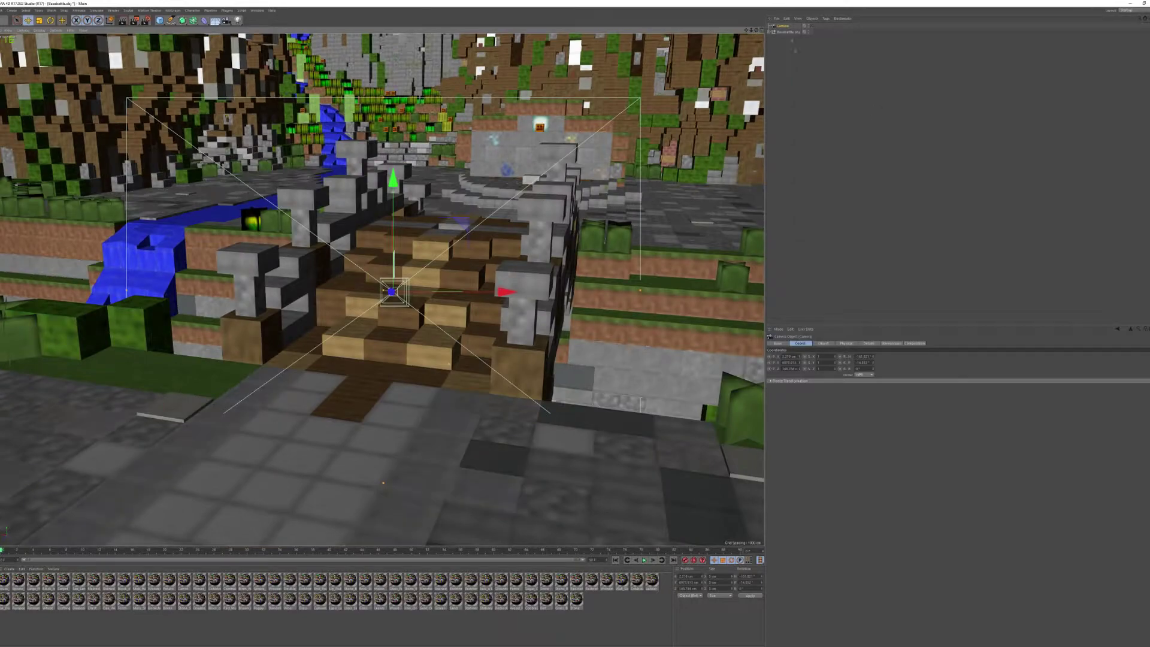
Change the texture sampling for all of the world's materials and render a preview of the view
left_click(788, 32)
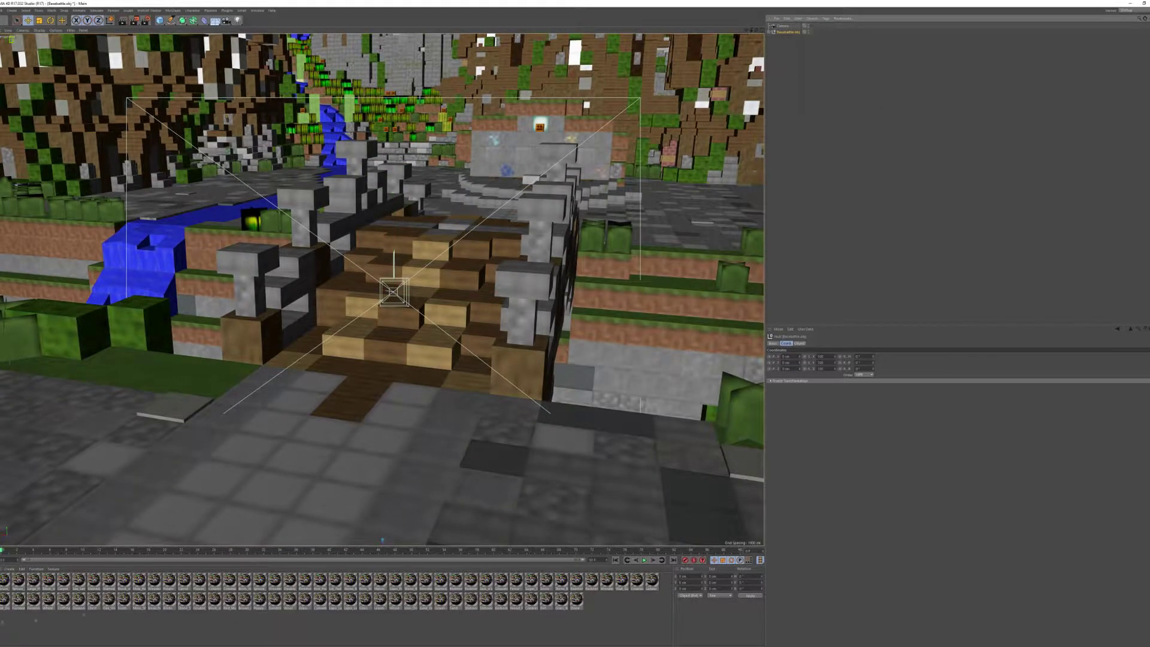
key("ctrl+a")
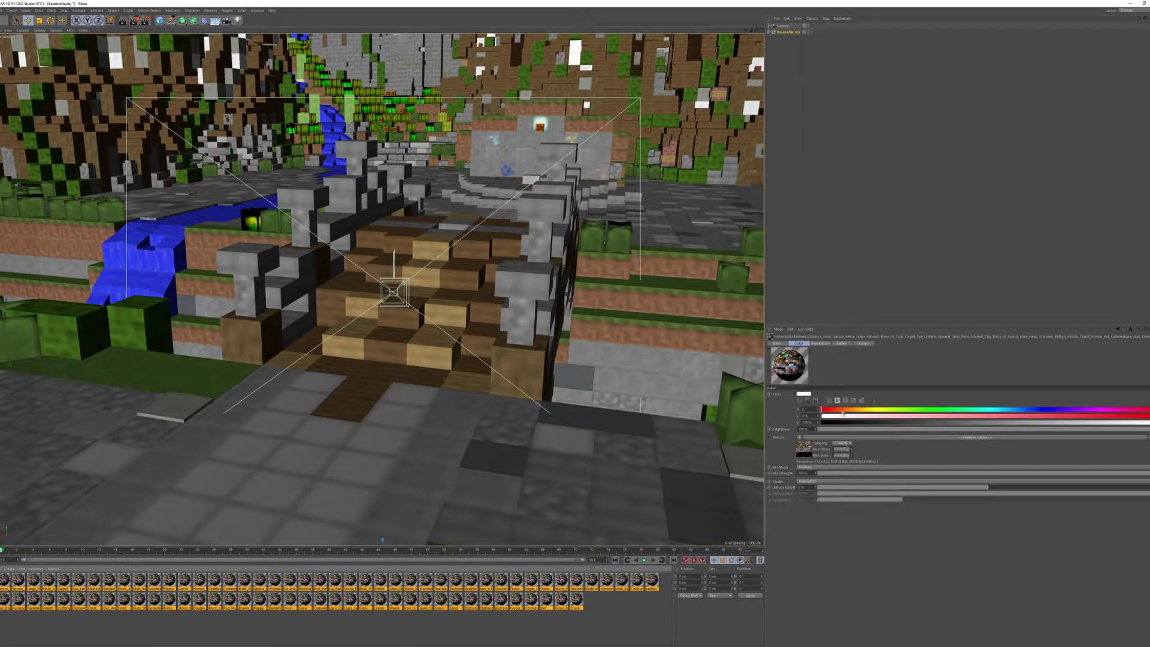
key("Escape")
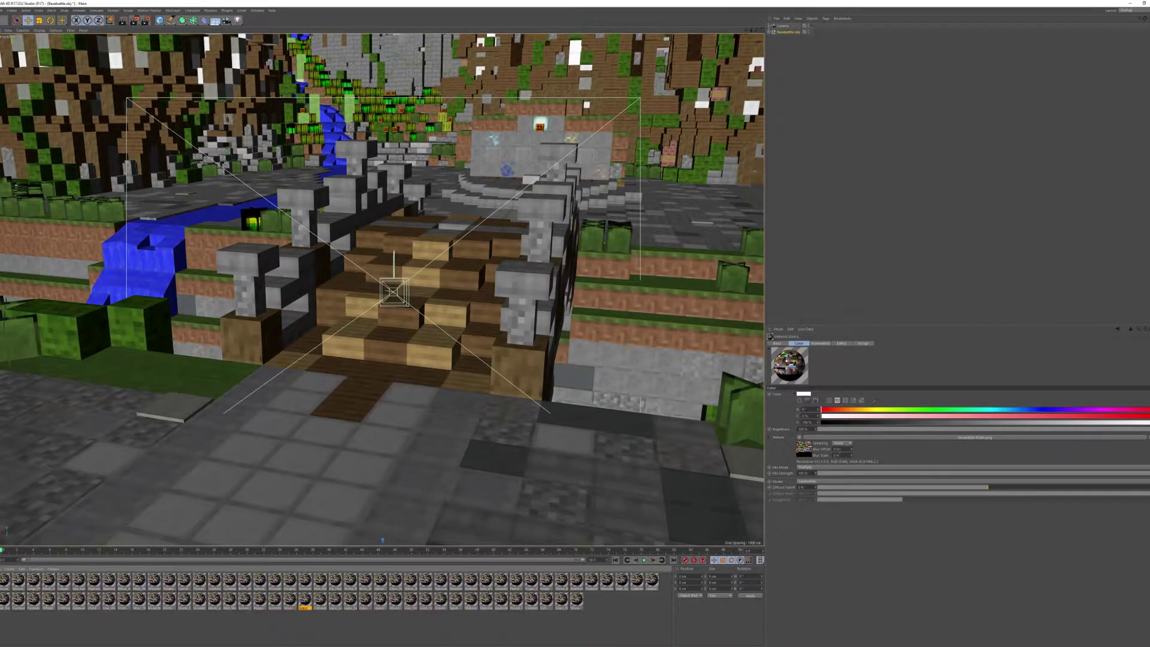
key("ctrl+r")
Add a light to the scene, try raising it, and undo that movement
left_click_drag(402, 287, 406, 354, "alt")
scroll(403, 288, "up", 3)
left_click_drag(238, 21, 299, 51)
key("s")
left_click(370, 334)
left_click_drag(380, 277, 380, 36)
key("ctrl+z")
key("ctrl+z")
Move the new light across the world towards the stone and wood bridge
left_click_drag(411, 495, 459, 18, "alt")
left_click_drag(398, 131, 177, 196)
left_click_drag(150, 167, 423, 222)
left_click_drag(513, 138, 514, 6)
left_click_drag(449, 97, 143, 161)
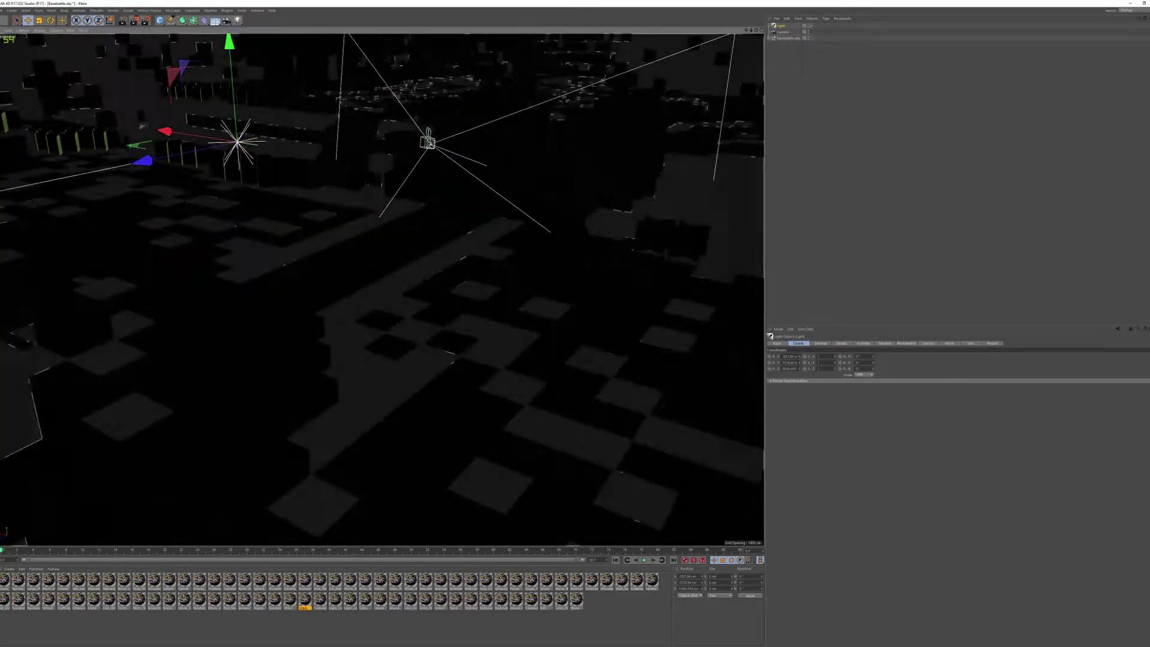
left_click_drag(238, 141, 551, 192)
key("r")
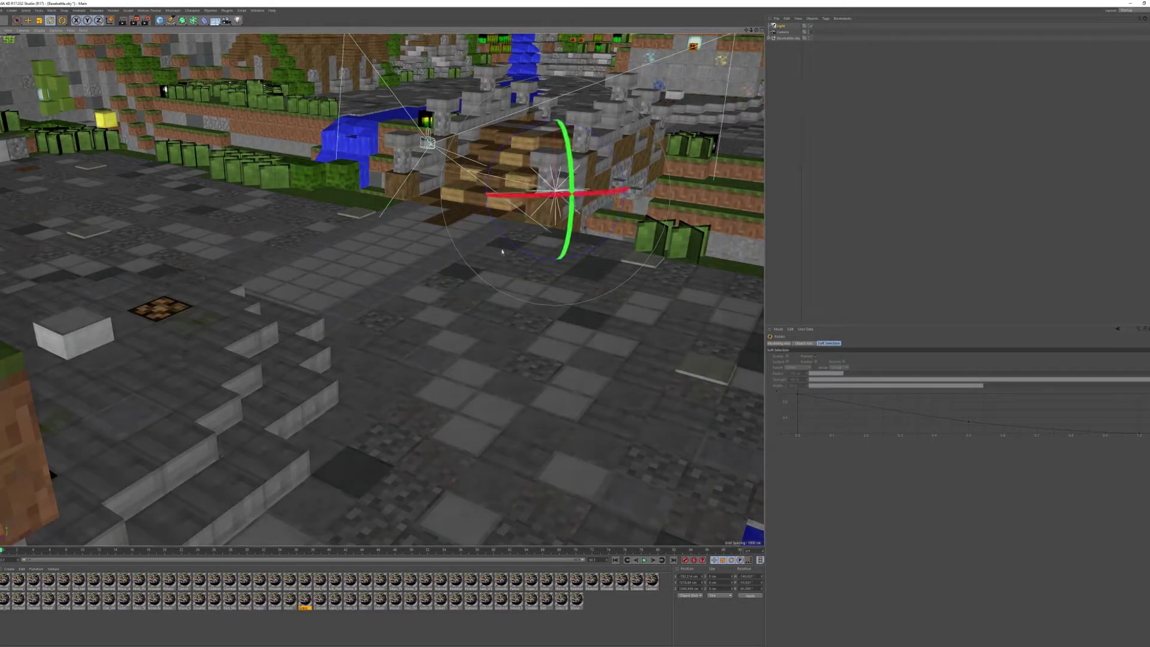
key("e")
Place the light over the bridge steps, rotate it, and look through the scene camera
middle_click_drag(502, 252, 335, 378, "alt")
scroll(336, 377, "down", 3)
left_click_drag(106, 429, 82, 178)
left_click_drag(134, 274, 485, 200)
key("r")
left_click_drag(455, 246, 459, 204)
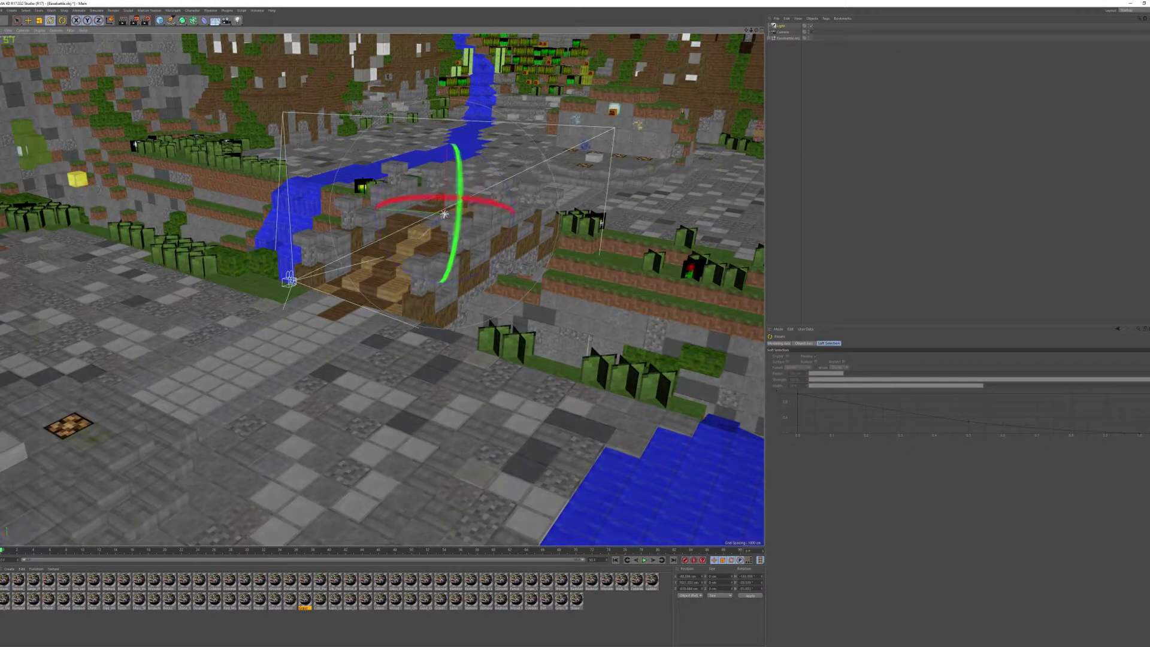
left_click(811, 32)
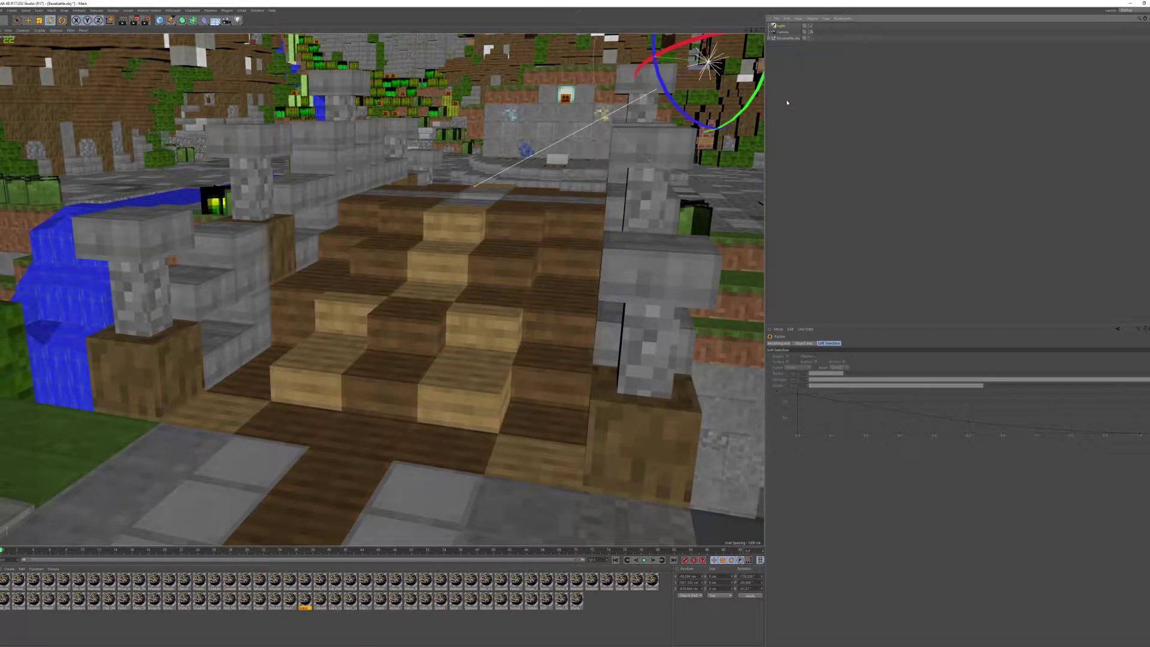
Switch to the Lightroom project and load the black-hoodie skin on the character rig, copying the image to the project location
left_click(257, 10)
left_click(281, 160)
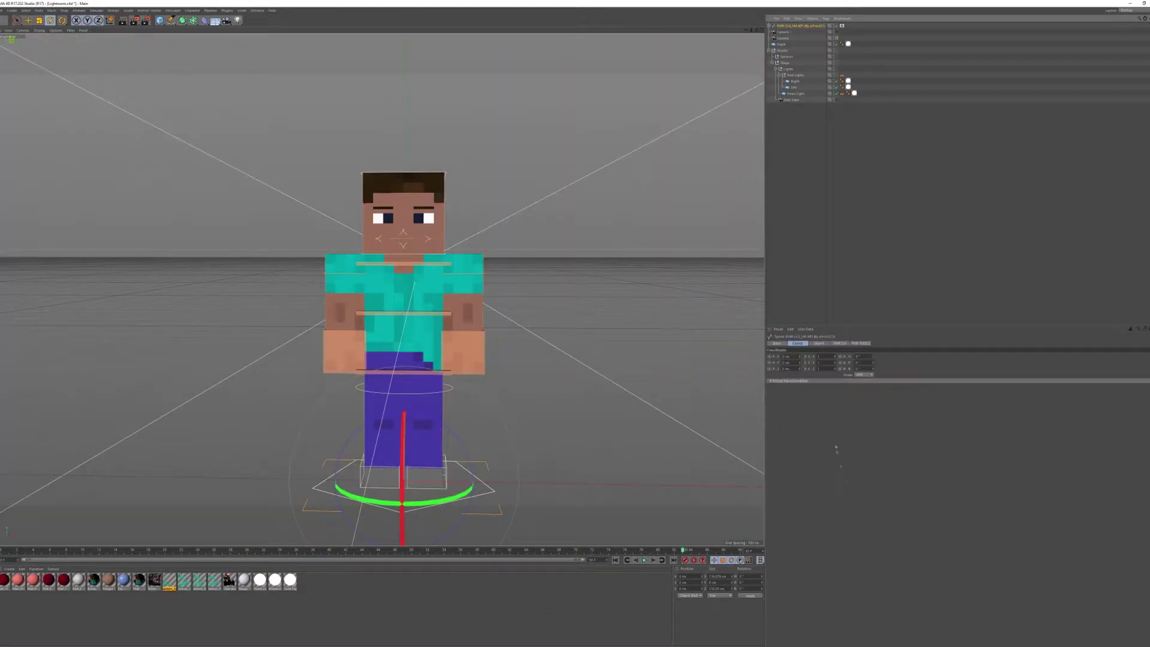
left_click(843, 343)
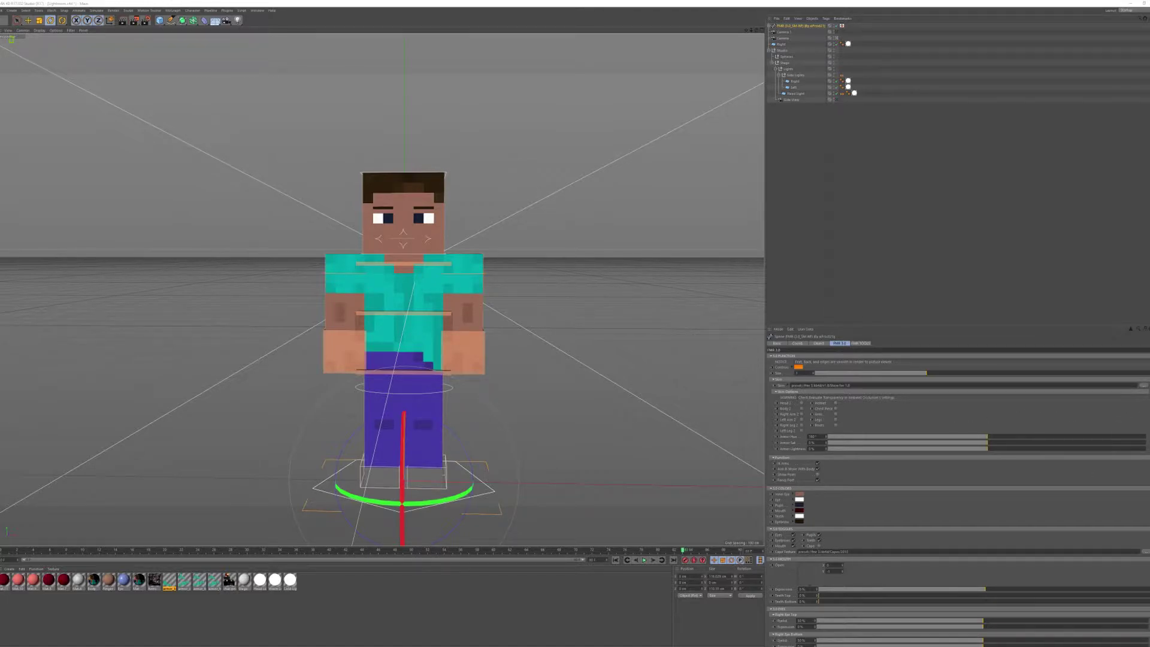
left_click(577, 352)
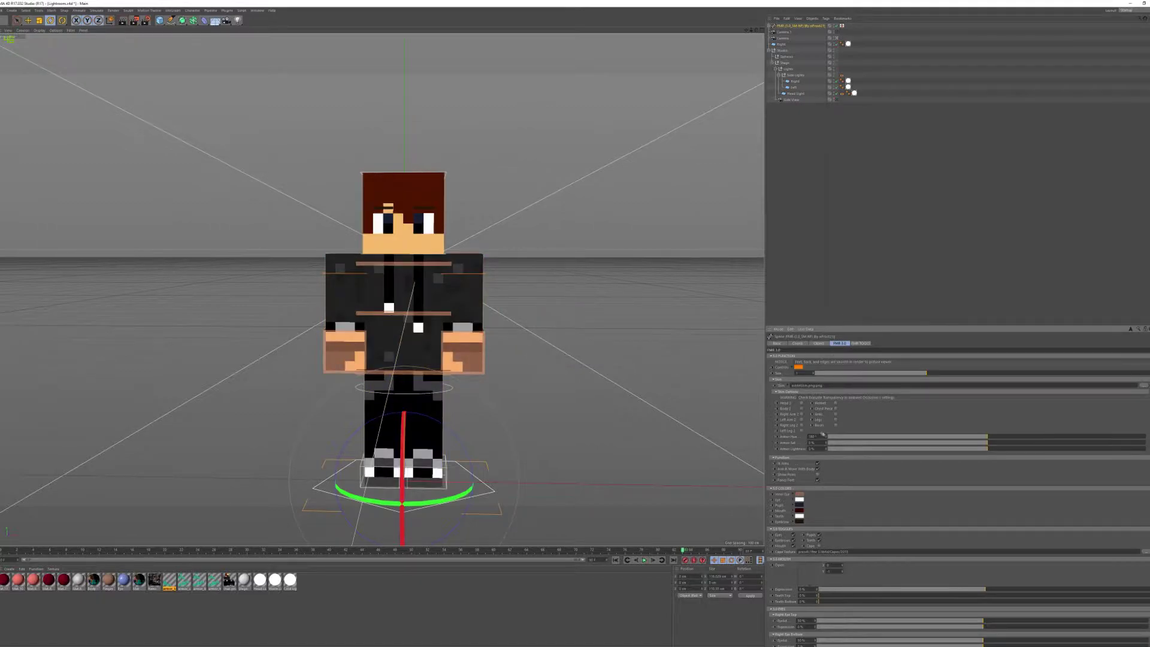
Adjust the rig's pupil colour, mouth and eyebrows to give the character a determined, frowning face
scroll(879, 480, "down", 3)
left_click(819, 461)
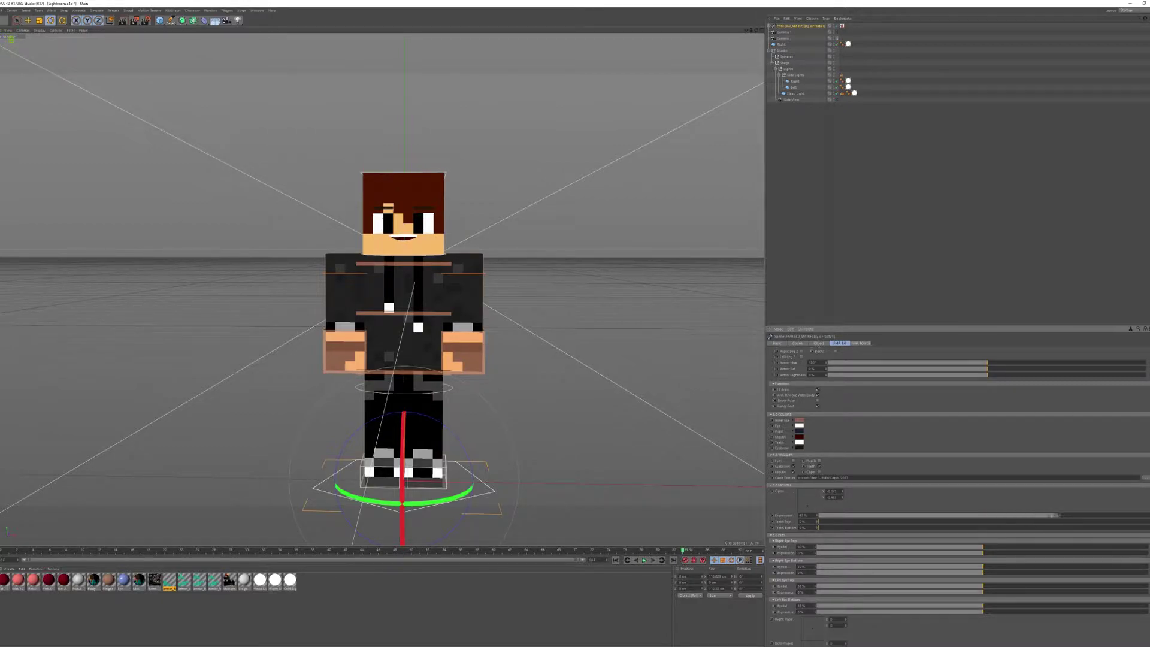
scroll(815, 454, "up", 2)
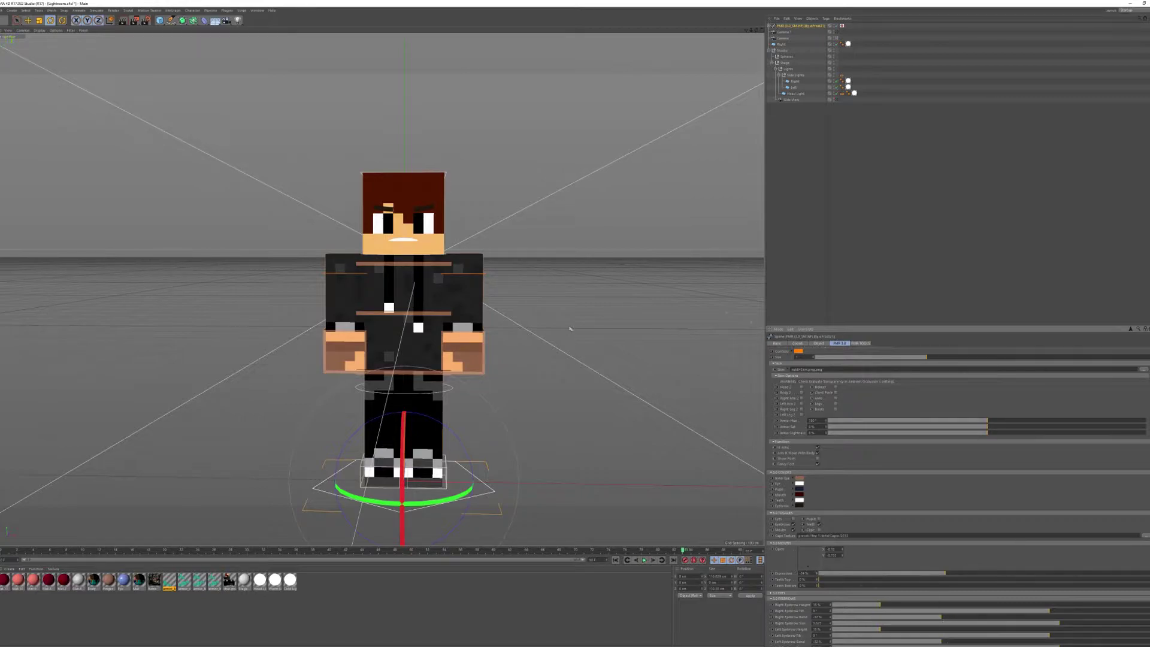
Equip the character with a sword in the right hand and a bow in the left hand
left_click(860, 342)
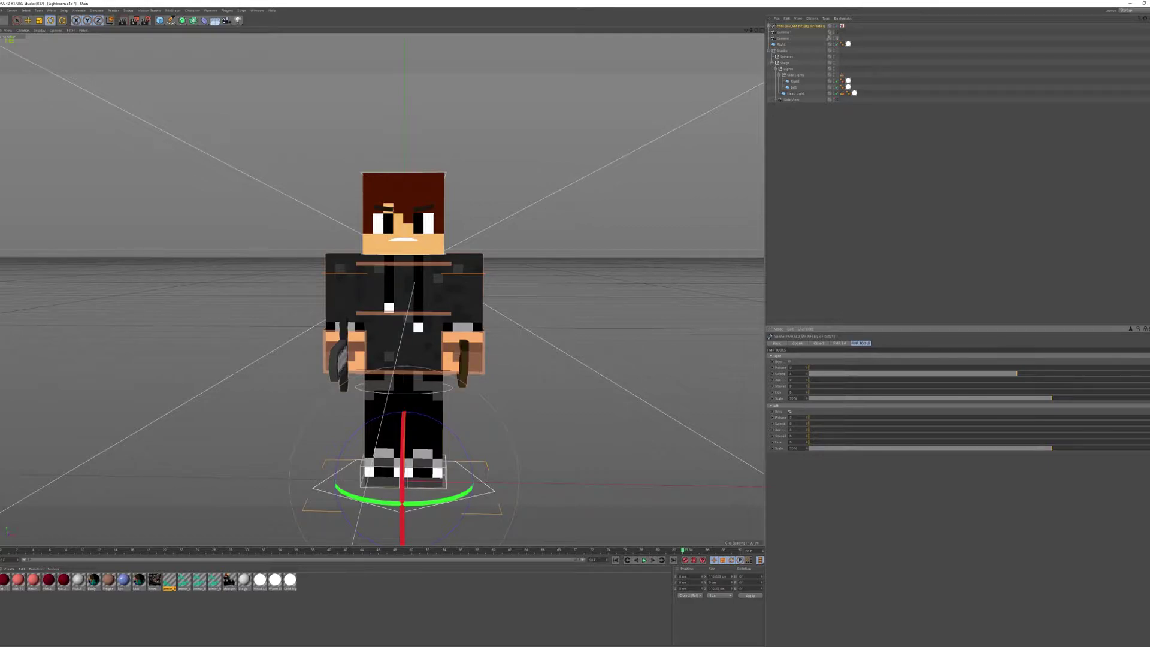
left_click_drag(635, 353, 545, 353, "alt")
right_click_drag(545, 353, 358, 513, "alt")
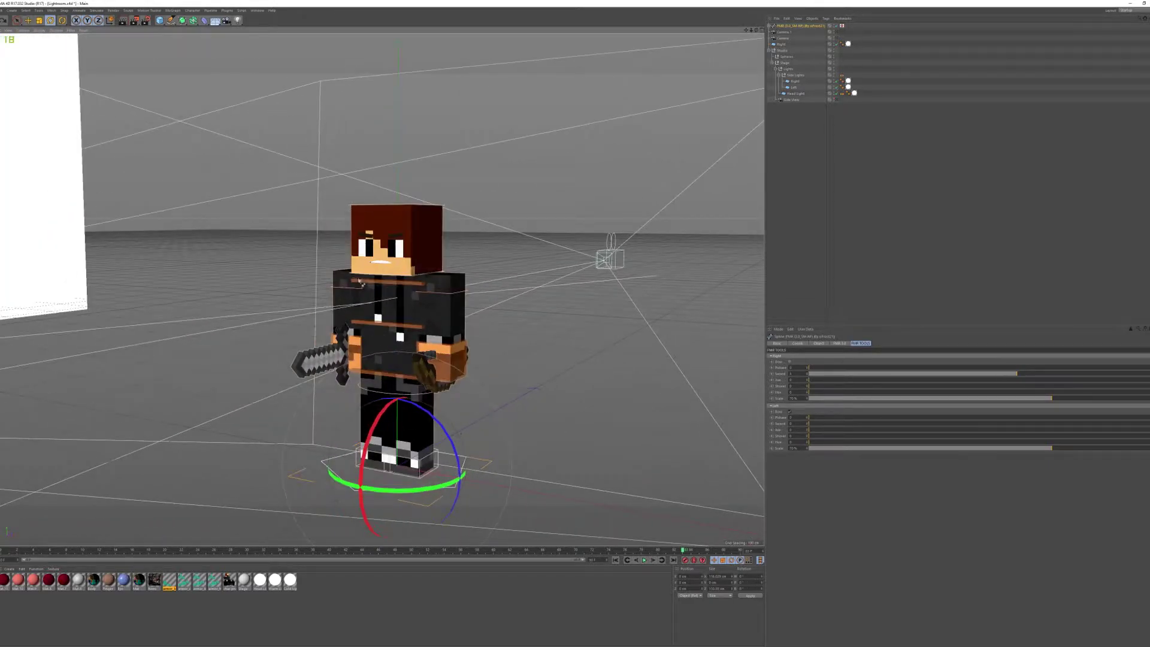
Pose the character's torso and arms so both hands hold the weapons out from the body
left_click(378, 281)
left_click(381, 373)
left_click_drag(382, 368, 345, 335)
left_click(446, 359)
left_click(358, 349)
key("e")
left_click(447, 365)
left_click_drag(447, 372, 410, 391)
left_click(419, 373)
left_click(411, 294)
left_click_drag(410, 294, 405, 342)
left_click(407, 339)
Spread the character's feet into a wide stance and look at the pose through the project's camera
left_click(419, 465)
left_click_drag(419, 465, 436, 458)
left_click(359, 470)
left_click(357, 467)
left_click_drag(356, 467, 339, 464)
left_click(837, 32)
left_click(837, 38)
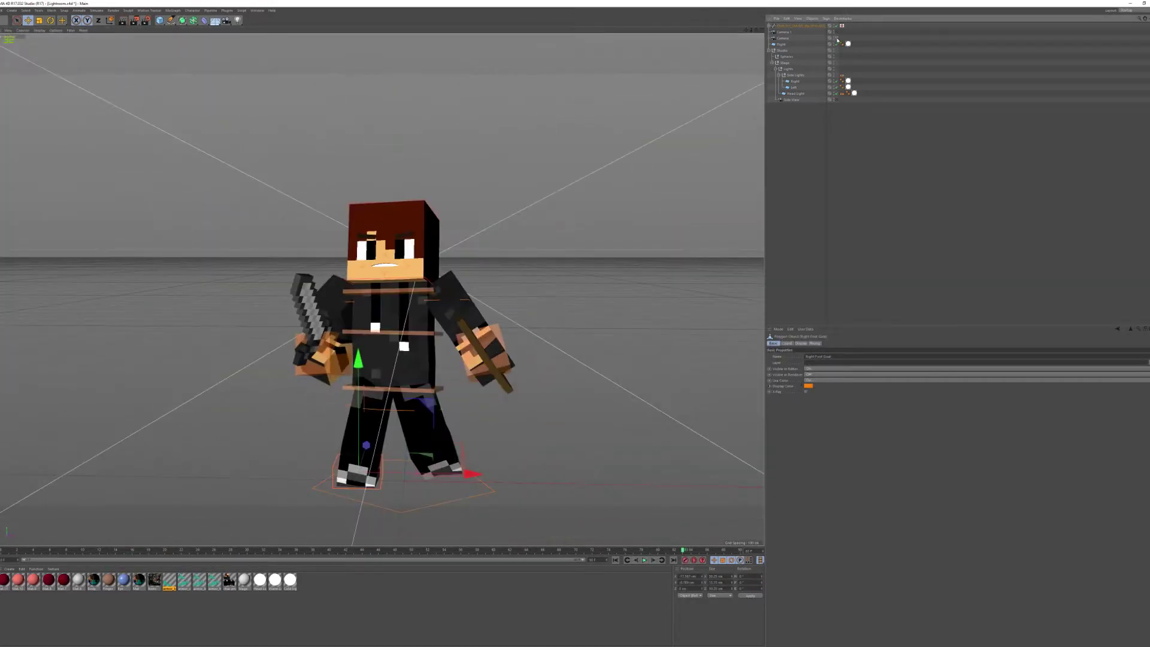
Transfer the posed character rig from the Lightroom project into the world project
left_click(786, 26)
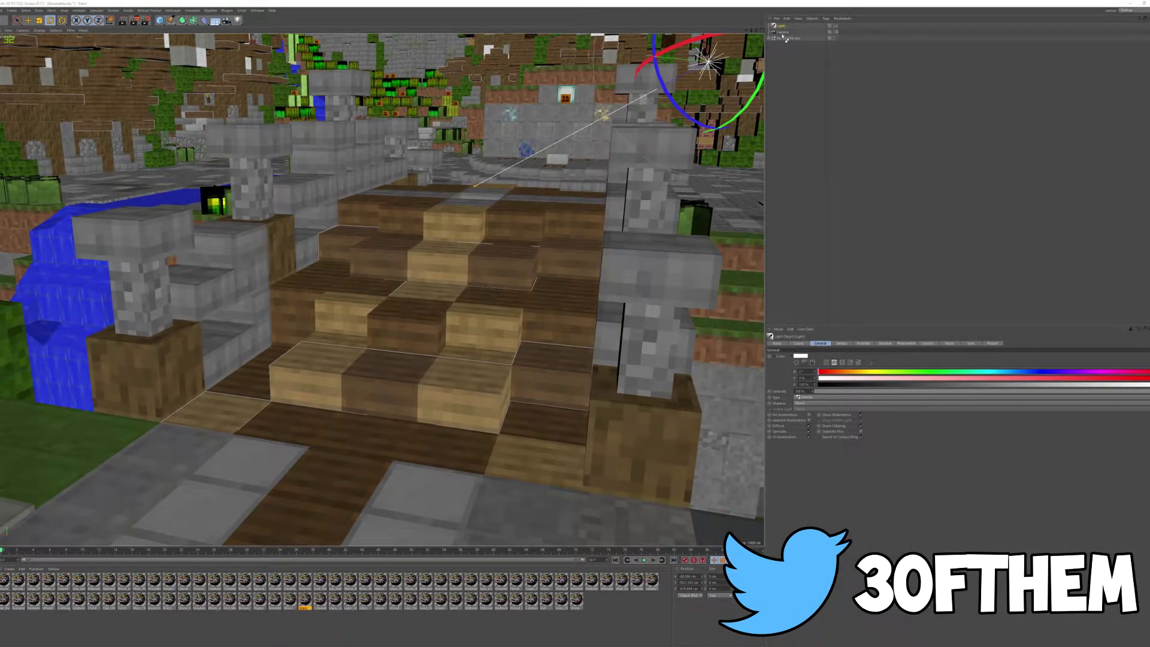
left_click(808, 56)
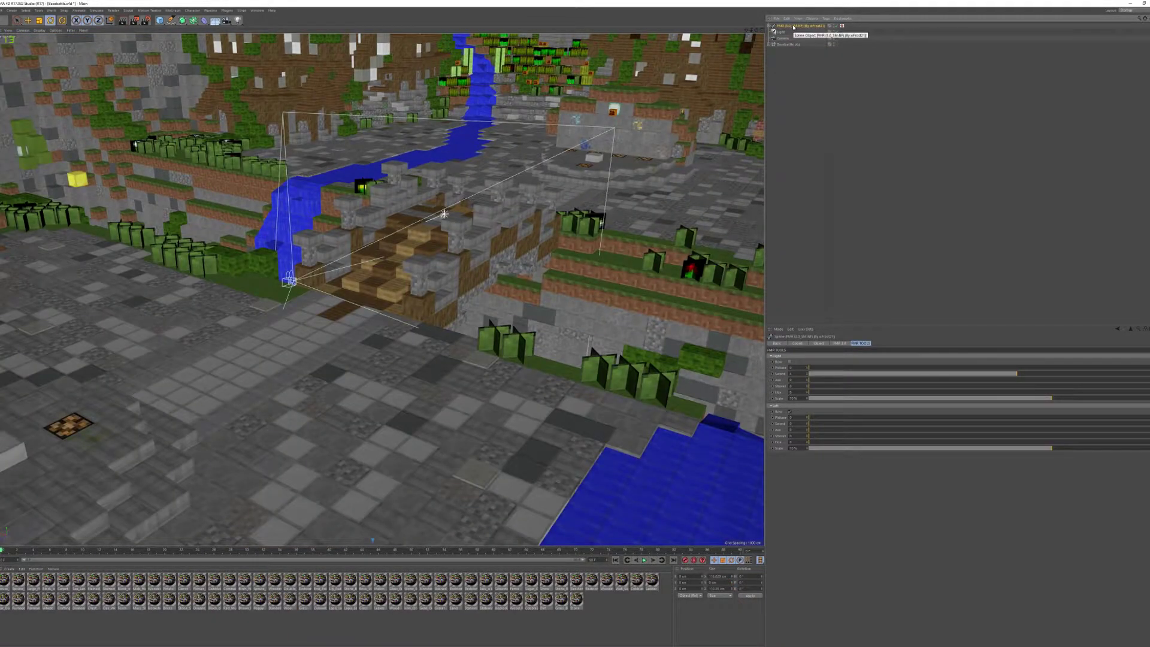
Copy the light's X position value to the character rig
left_click(799, 344)
left_click(783, 32)
double_click(788, 356)
key("ctrl+c")
left_click(791, 26)
double_click(788, 356)
key("ctrl+v")
Copy the light's Y position value to the character rig
left_click(790, 363)
left_click(781, 32)
double_click(788, 362)
key("ctrl+c")
left_click(790, 26)
double_click(788, 362)
key("ctrl+v")
Copy the light's Z position value to the character rig
left_click(782, 31)
double_click(788, 369)
key("ctrl+c")
left_click(791, 26)
double_click(788, 369)
key("ctrl+v")
key("Return")
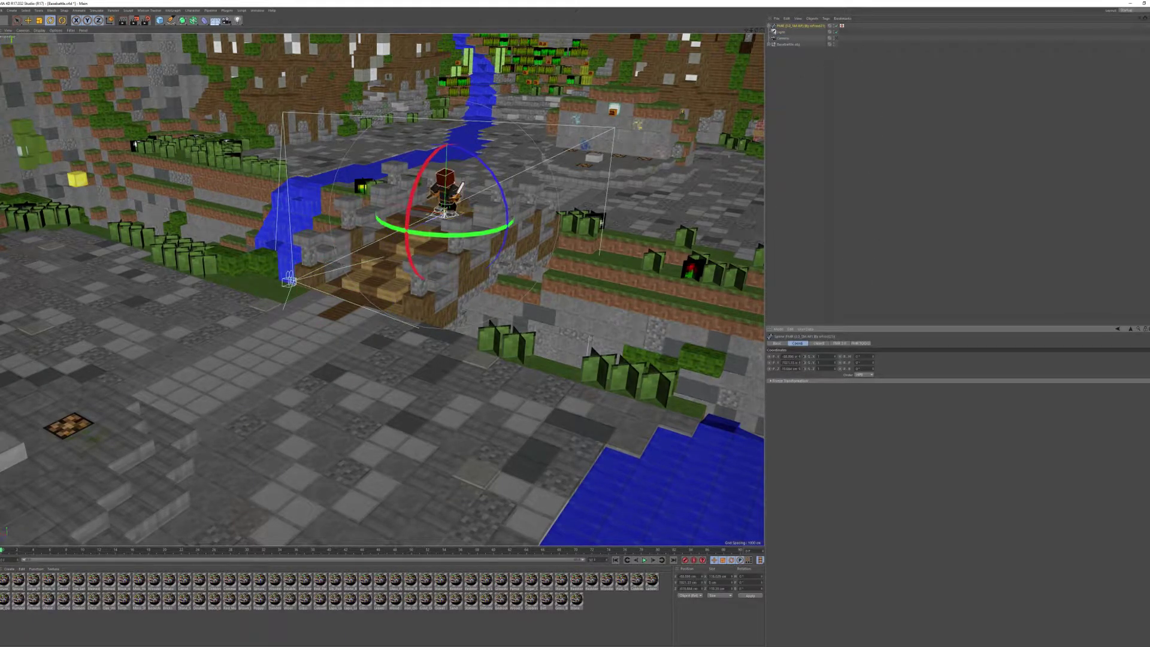
Look through the scene camera and move the character rig from the light towards the bridge stairs
left_click(836, 39)
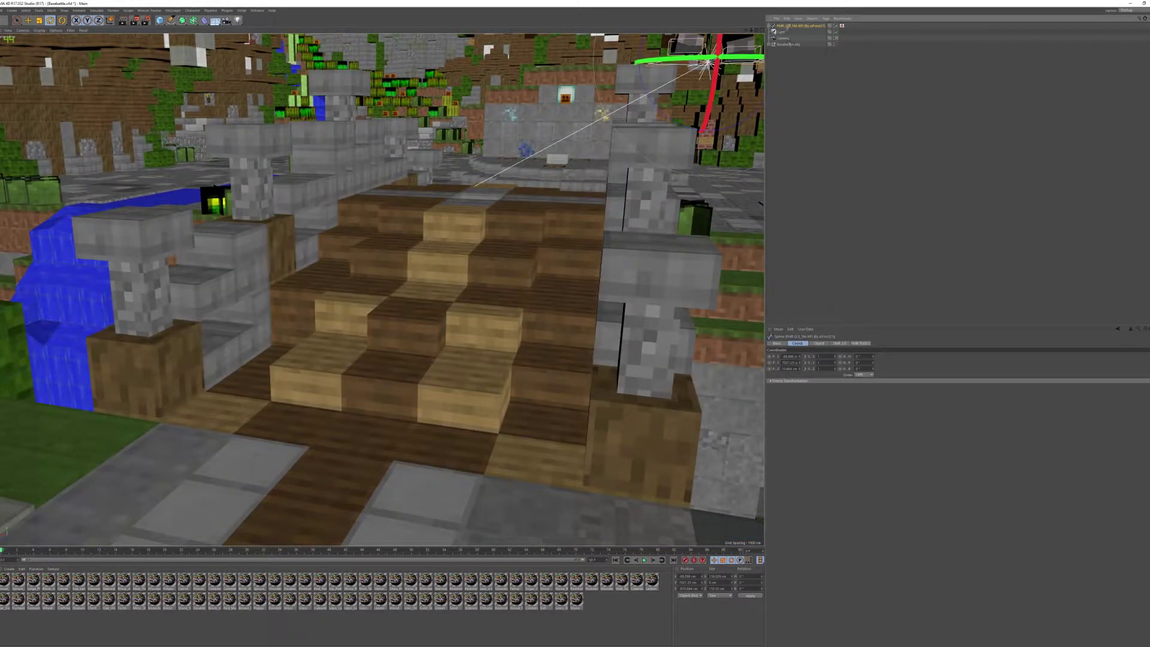
key("e")
left_click_drag(717, 45, 688, 212)
left_click_drag(671, 264, 716, 329)
left_click_drag(621, 275, 429, 251)
left_click_drag(545, 159, 539, 299)
Rotate the character rig to face the camera and move it lower and nearer to it
key("r")
left_click_drag(509, 424, 360, 381)
left_click_drag(572, 426, 534, 429)
key("e")
left_click_drag(563, 363, 491, 443)
left_click_drag(566, 520, 761, 602)
mouse_move(652, 466)
left_mouse_down()
mouse_move(649, 480)
mouse_move(661, 434)
mouse_move(640, 498)
mouse_move(725, 447)
mouse_move(657, 440)
mouse_move(656, 488)
left_mouse_up()
Turn the character rig further and move it to the left side of the stairs in the camera view
key("r")
left_click_drag(573, 541, 662, 539)
key("e")
left_click_drag(738, 539, 309, 543)
left_click_drag(238, 505, 251, 423)
Tilt the character rig and bring it closer to the camera in the left foreground
key("r")
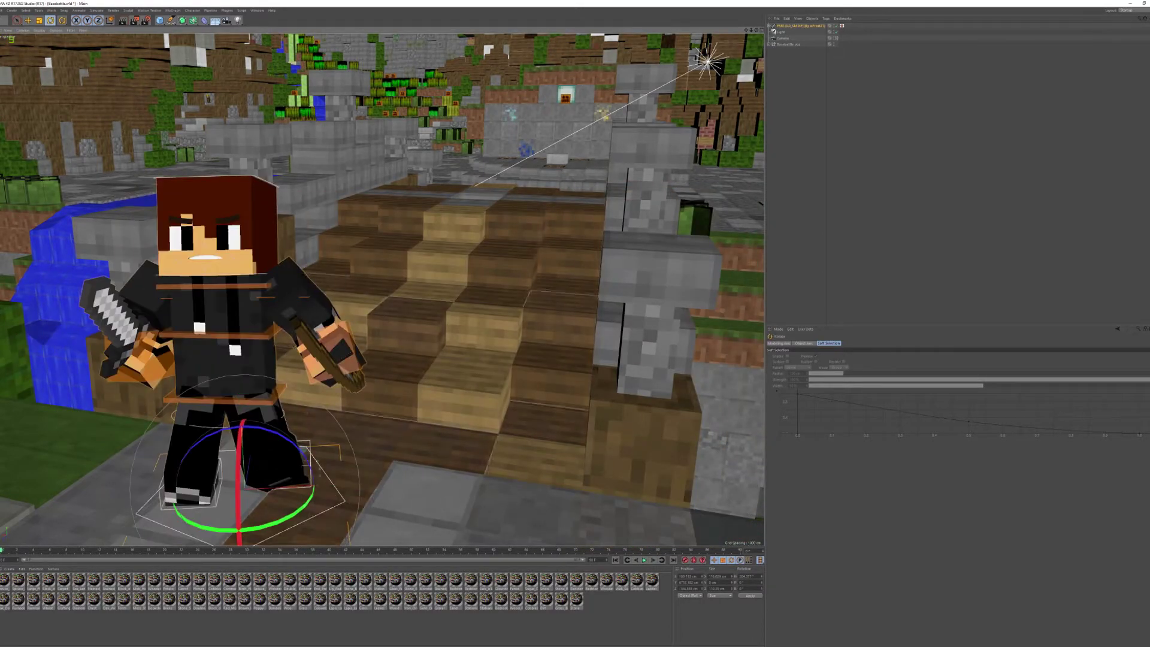
left_click_drag(283, 518, 259, 479)
key("e")
left_click_drag(127, 471, 111, 515)
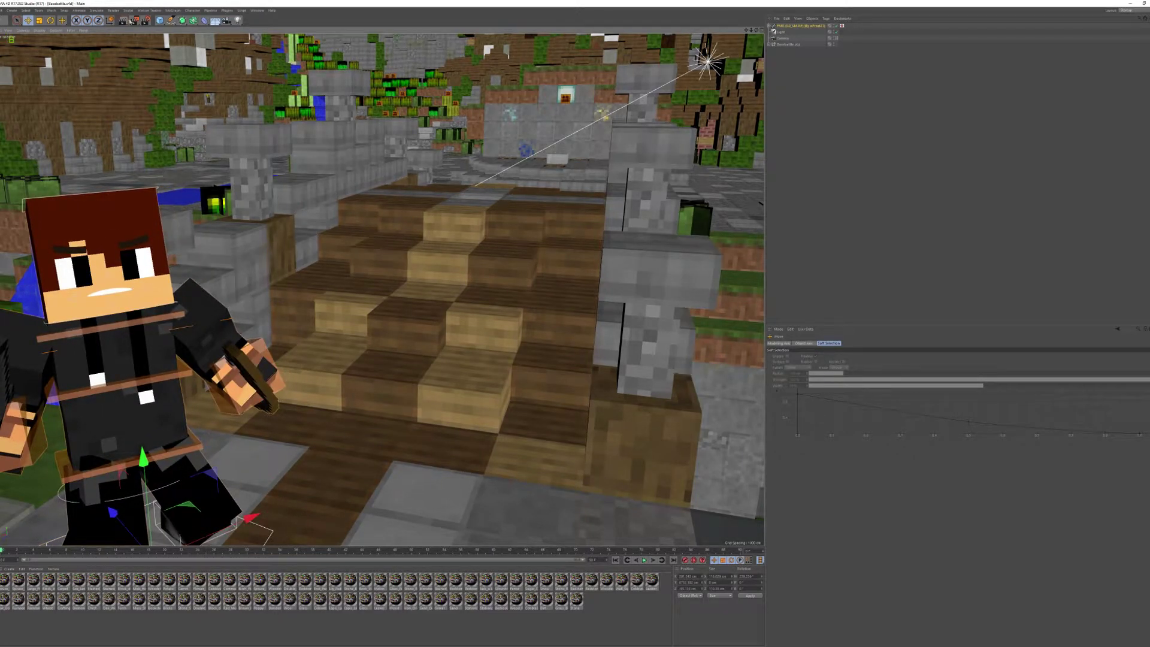
Set the render output width to 1920 and close the render settings
left_click(146, 20)
left_click_drag(111, 32, 95, 37)
type("1920")
key("Return")
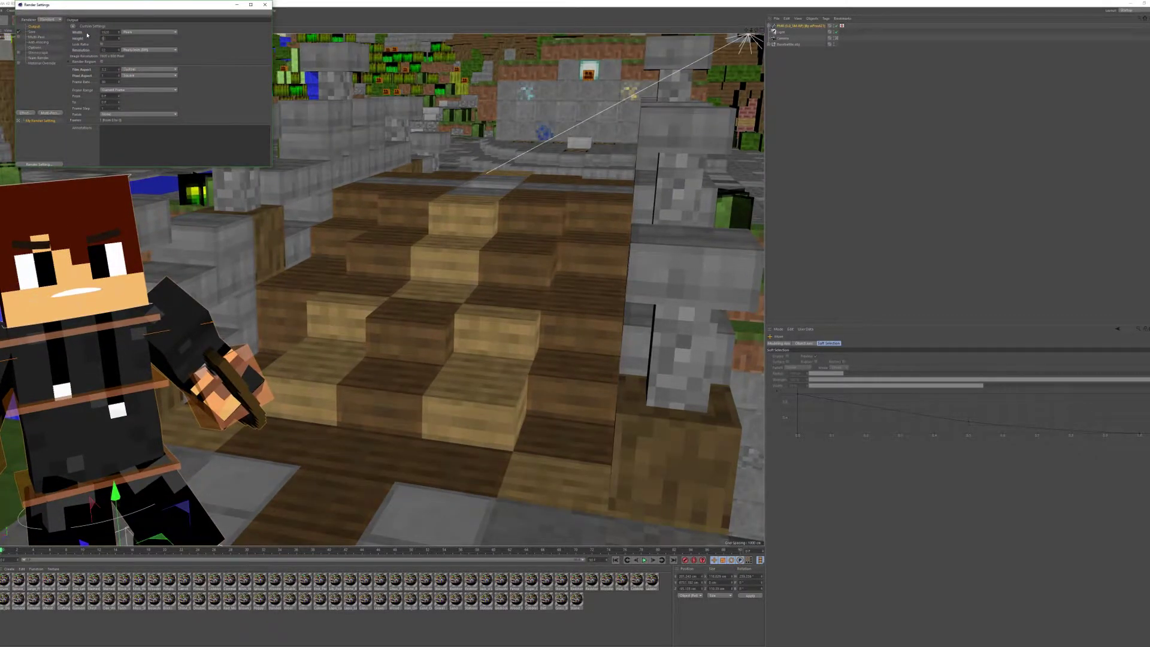
left_click(265, 4)
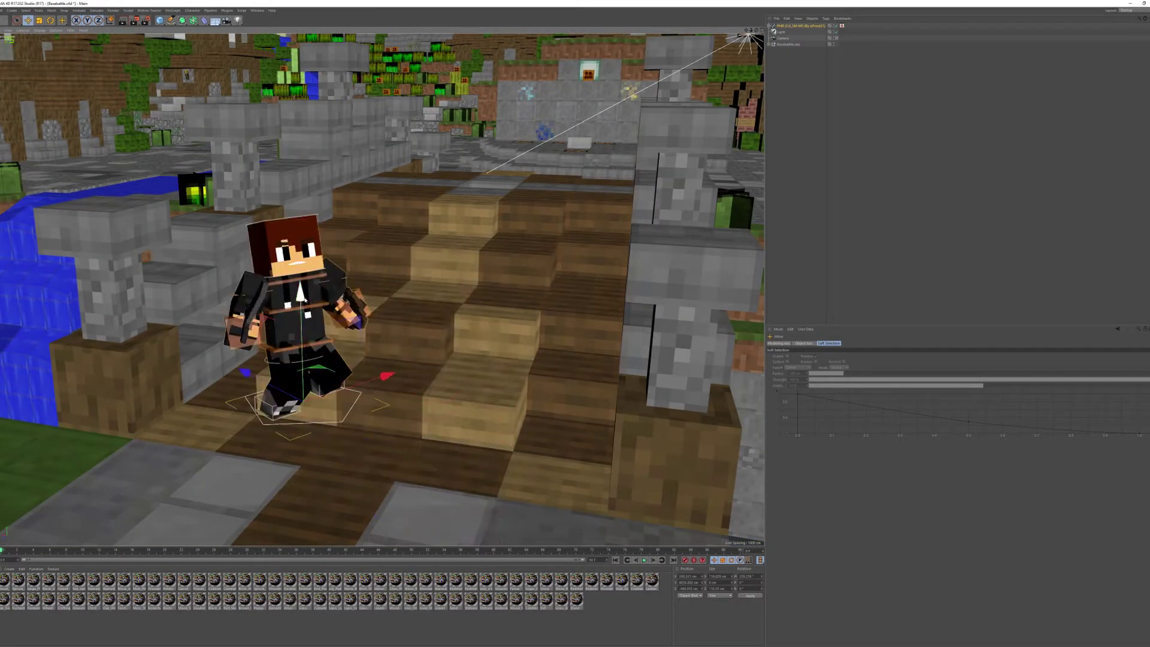
Raise the character rig and move it towards the camera so it fills the left foreground again
left_click(794, 26)
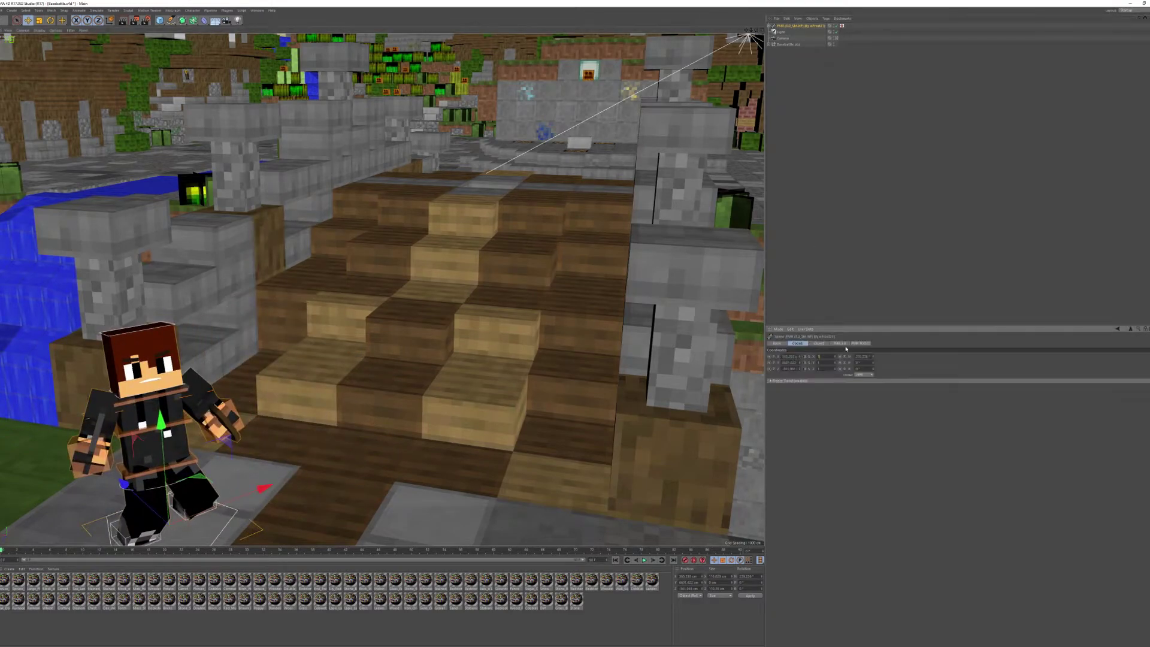
left_click(776, 343)
left_click(796, 343)
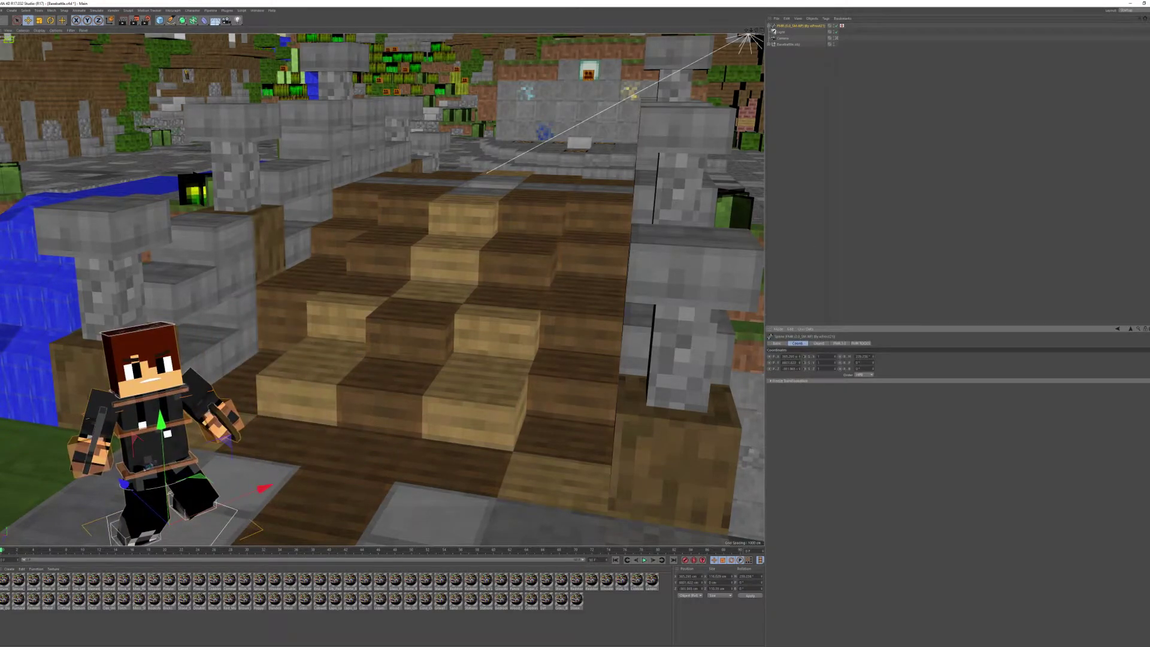
left_click_drag(161, 421, 160, 246)
left_click_drag(124, 315, 232, 412)
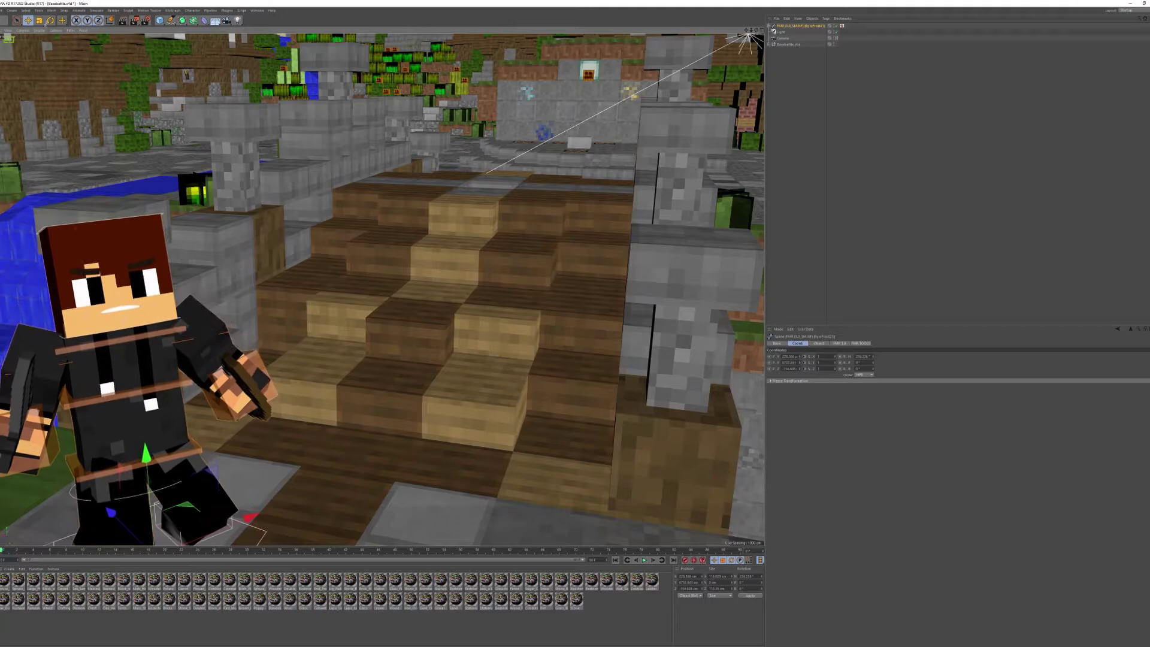
Turn the character rig towards the bridge, bring it closer to the camera, and save the project
key("r")
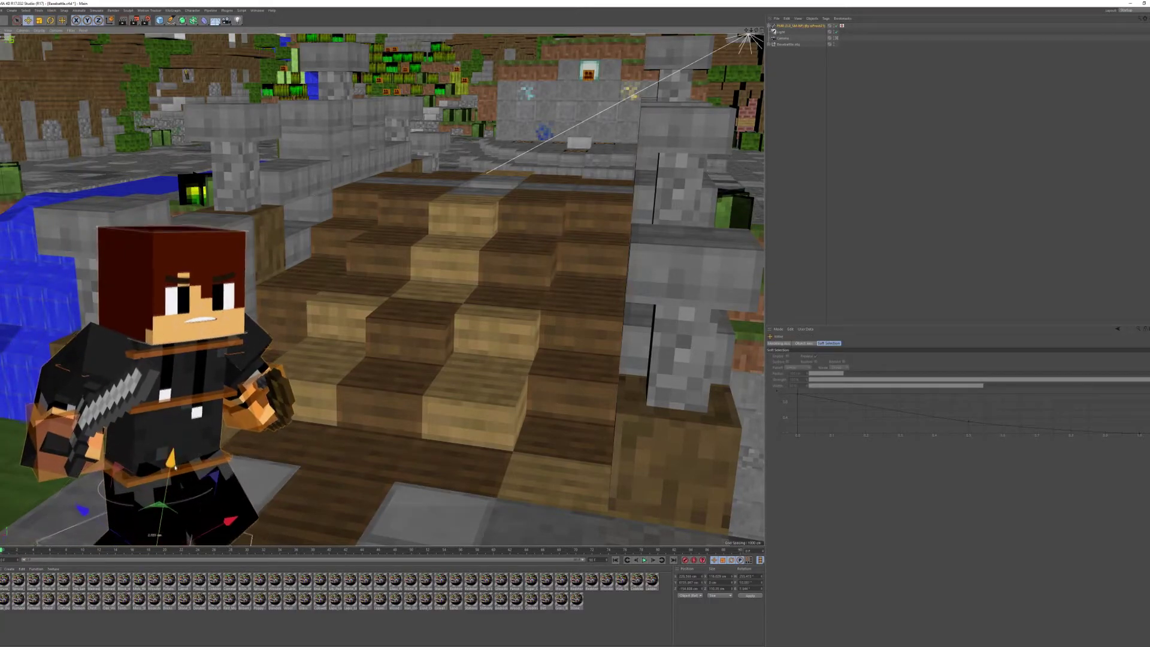
key("e")
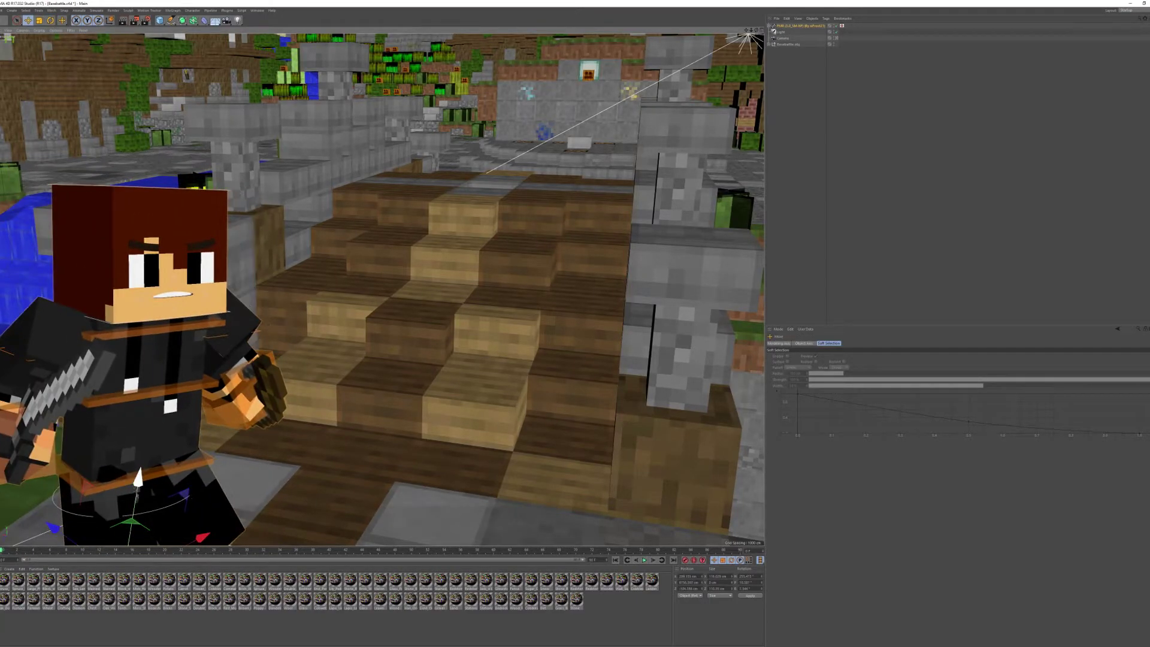
key("ctrl+s")
Switch to the Lightroom project and remove the posed character rig from it
left_click(257, 10)
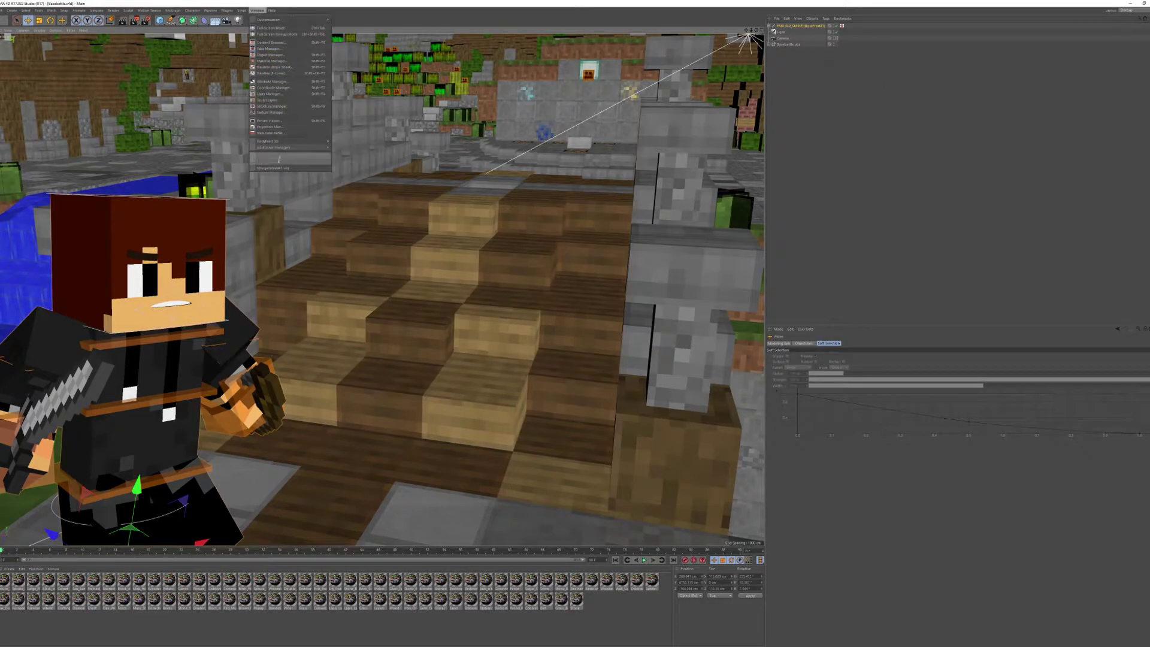
left_click(269, 167)
left_click(784, 26)
key("ctrl+x")
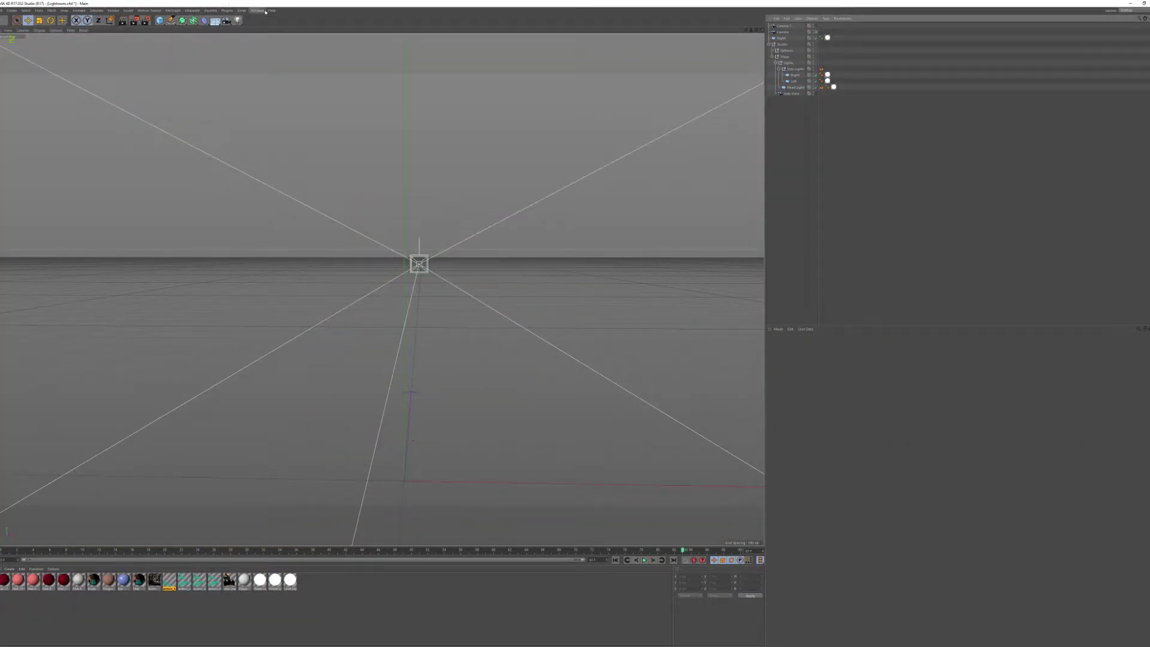
Load a fresh character rig from the content browser into the Lightroom project
left_click(259, 11)
left_click(270, 37)
double_click(587, 43)
left_click(650, 19)
Load the grey-jacket skin with the orange scarf on the new rig, copying the image to the project location
left_click(839, 343)
left_click(1142, 385)
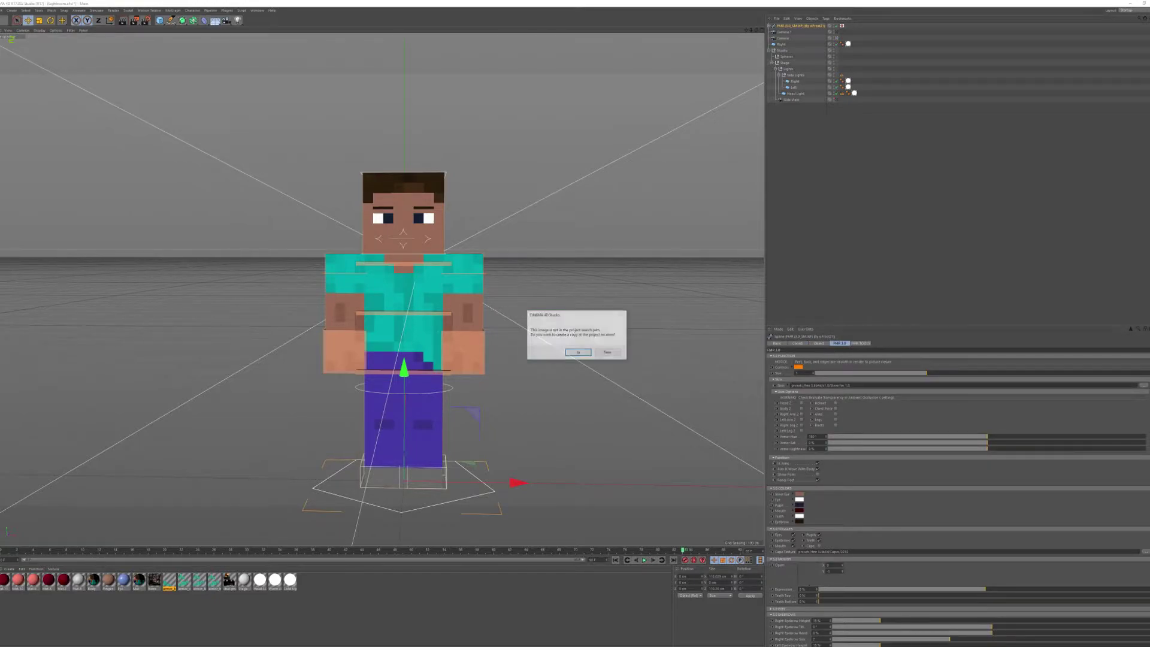
left_click(580, 350)
Give the second character a worried face with slanted eyebrows and put a stone and a diamond tool in its hands
scroll(846, 491, "down", 1)
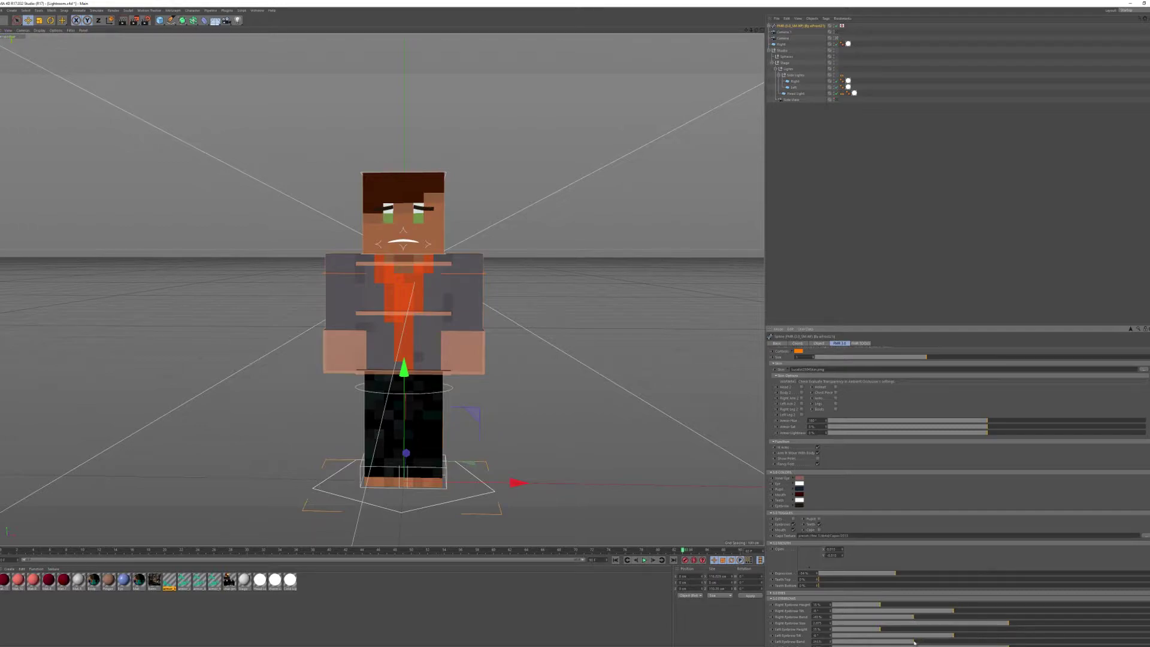
left_click(858, 343)
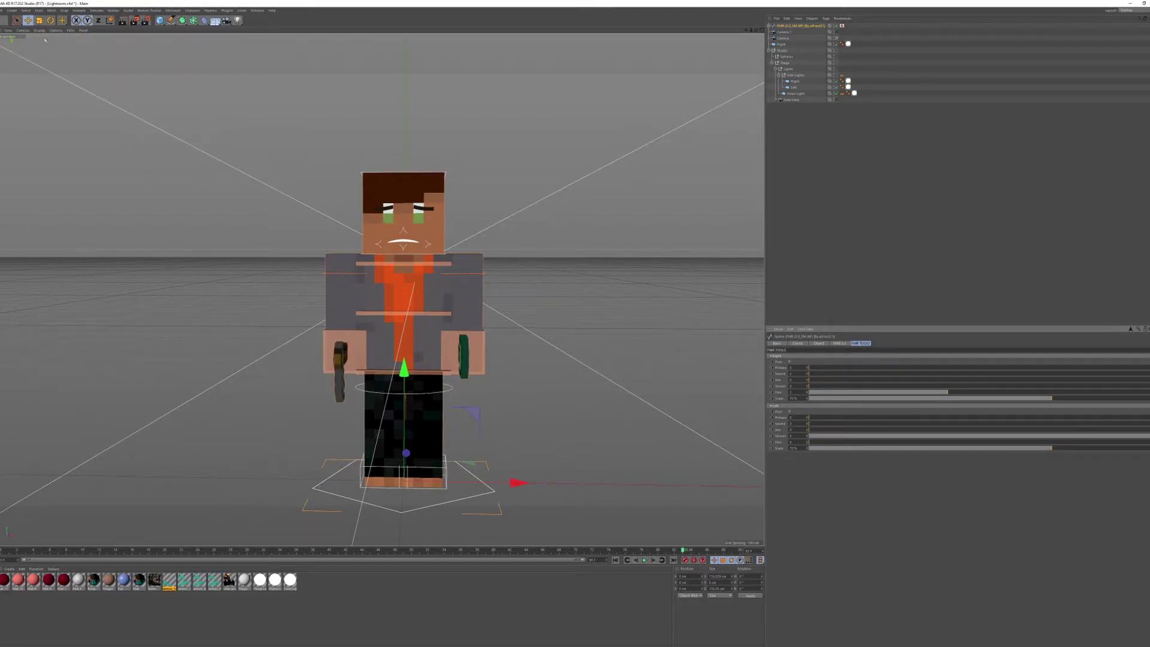
Rotate the second character rig about its vertical axis, try twisting the neck control, and undo the twist
left_click(50, 20)
left_click_drag(404, 503, 341, 498)
mouse_move(381, 265)
left_mouse_down()
mouse_move(391, 275)
mouse_move(402, 264)
left_mouse_up()
key("ctrl+z")
Lean and shift the second character's torso by moving its chest and waist controls
left_click(389, 263)
left_click(393, 312)
left_click_drag(392, 312, 404, 312)
left_click(383, 374)
left_click_drag(384, 374, 403, 376)
left_click(403, 319)
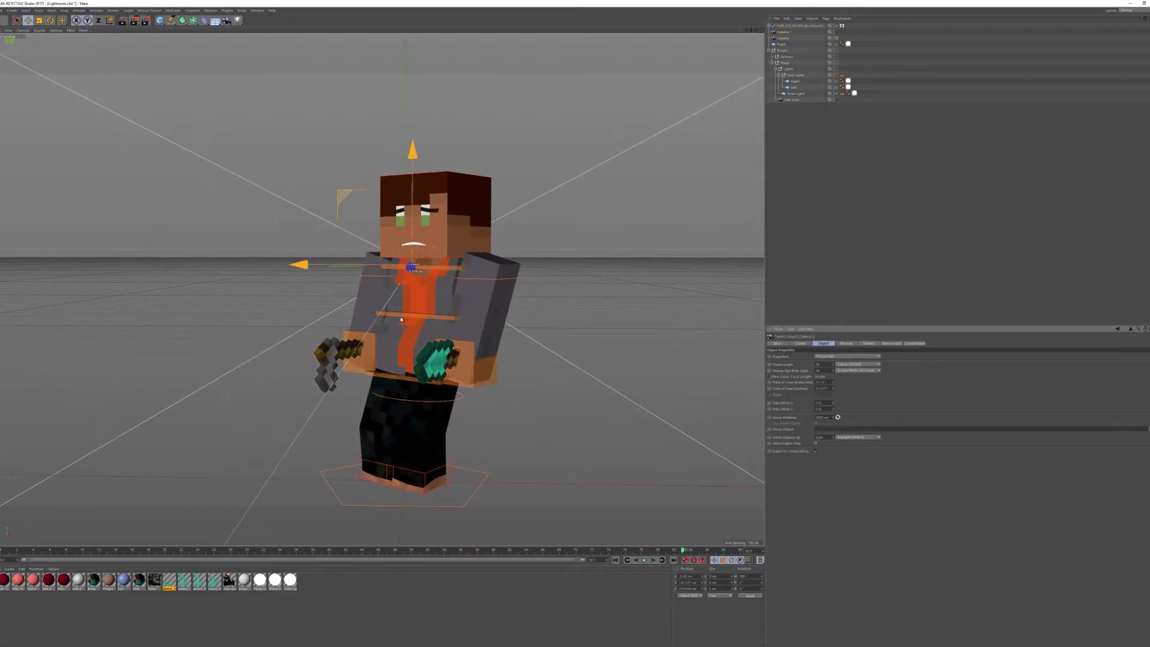
Lower the second character's upper body and bring the left hand holding the diamond tool forward
key("ctrl+z")
key("ctrl+z")
key("ctrl+z")
key("ctrl+z")
left_click_drag(381, 264, 402, 279)
left_click(450, 345)
left_click(471, 382)
left_click_drag(471, 383, 465, 371)
Try a raised right hand on the second character, undo it, and set the legs in a walking stance with bent knees
left_click(360, 372)
left_click_drag(360, 372, 357, 326)
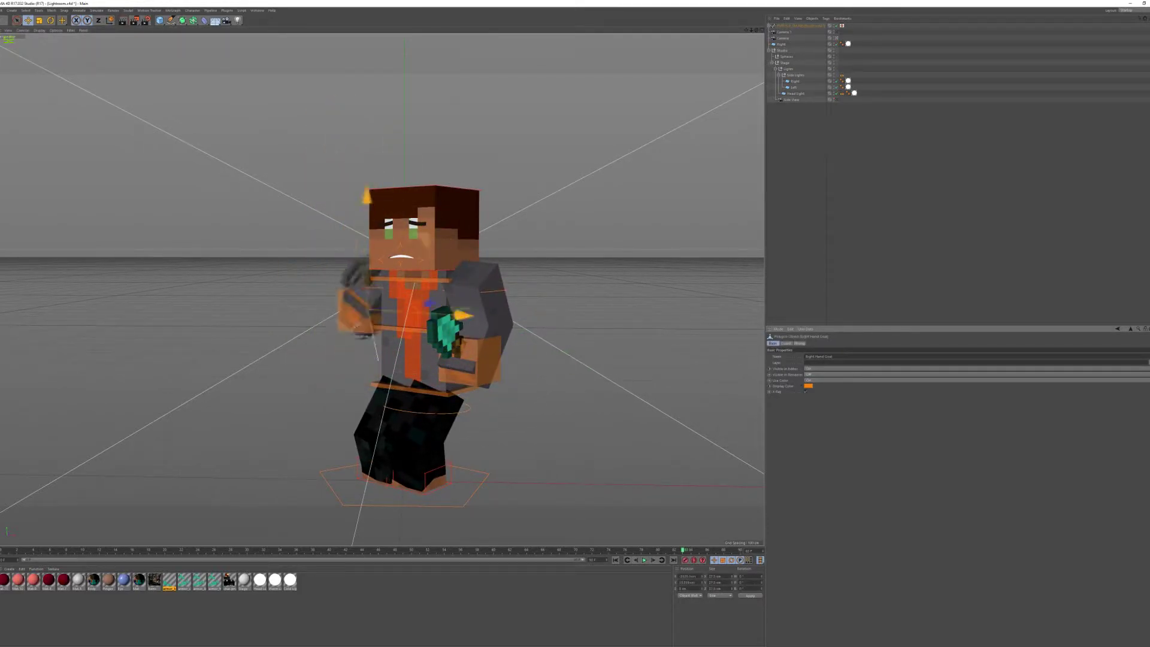
key("ctrl+z")
key("ctrl+z")
key("ctrl+z")
key("ctrl+z")
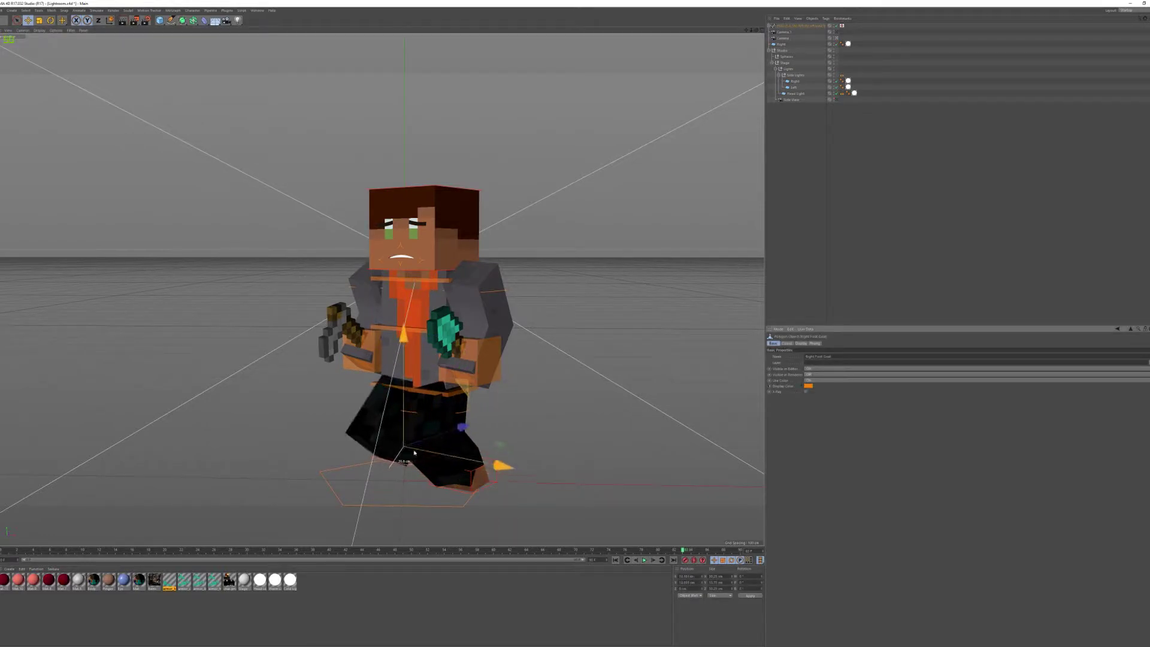
Rotate the second character's left and right hand controls to angle the held tools
key("ctrl+z")
key("ctrl+z")
key("ctrl+z")
key("ctrl+z")
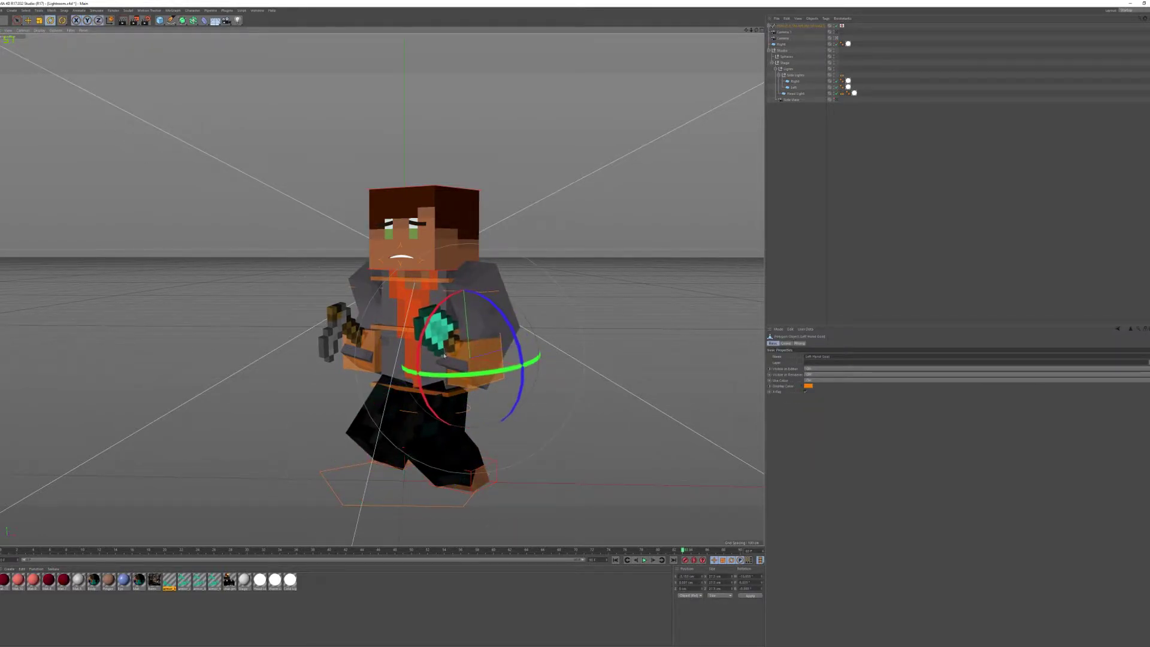
key("ctrl+z")
key("ctrl+z")
key("ctrl+z")
key("ctrl+z")
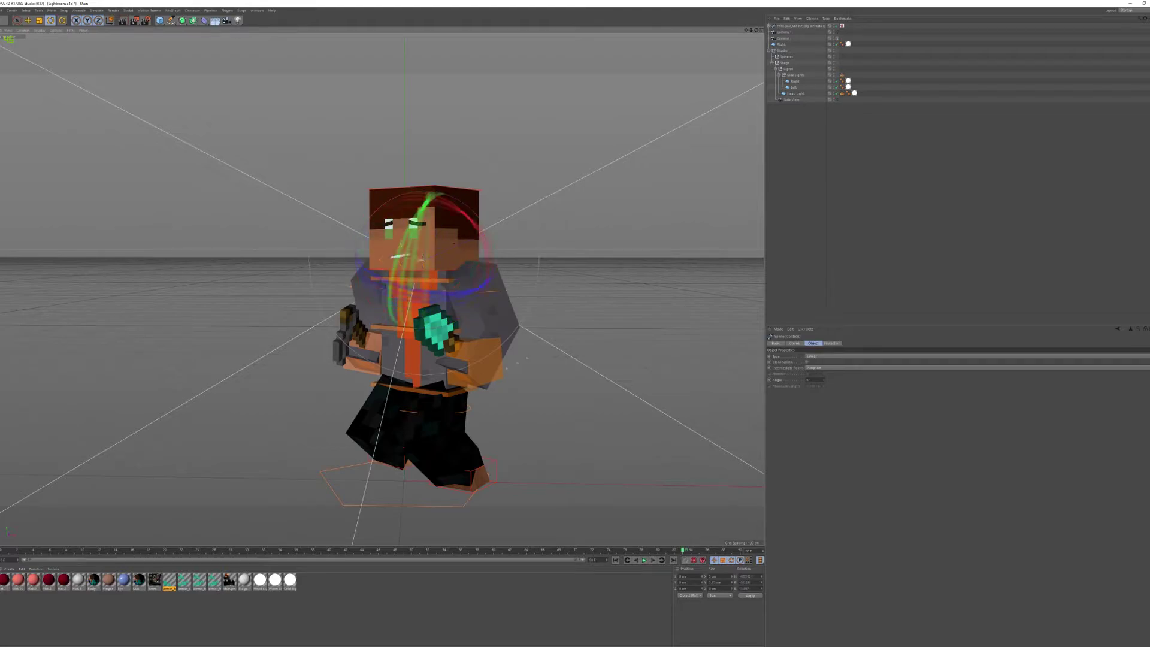
Try rotating the second character's neck control
left_click(489, 210)
left_click(400, 267)
left_click(489, 211)
key("e")
left_click_drag(401, 267, 400, 272)
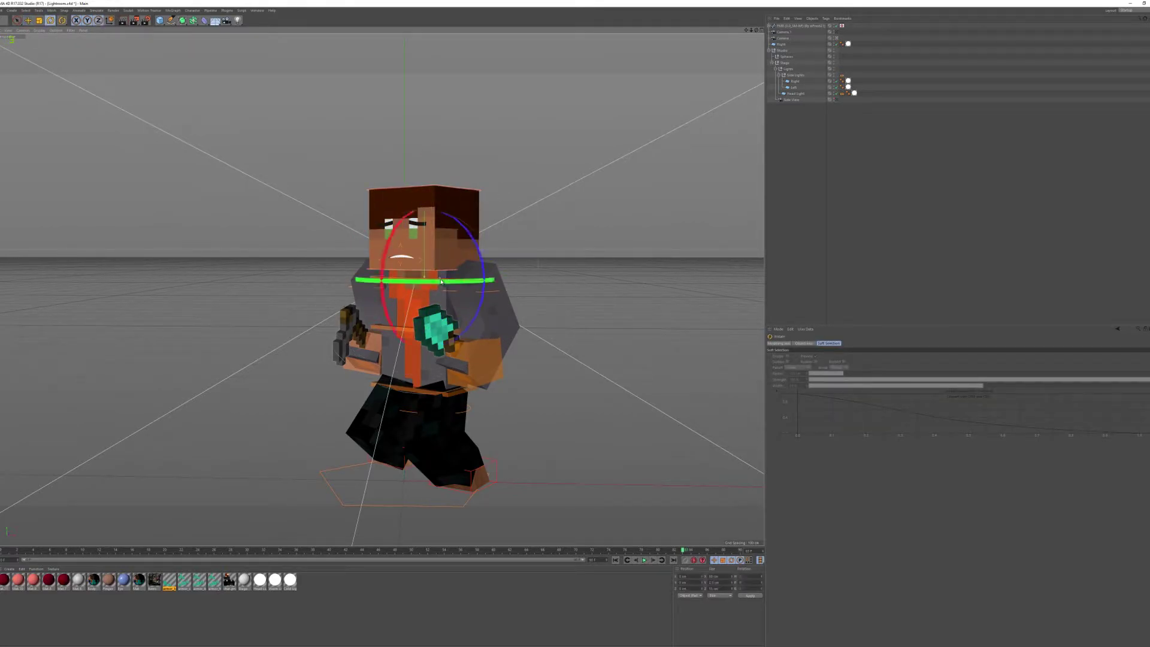
key("ctrl+z")
key("ctrl+z")
Copy the posed second character into the world project and set its Y position to 6753 cm
left_click(802, 26)
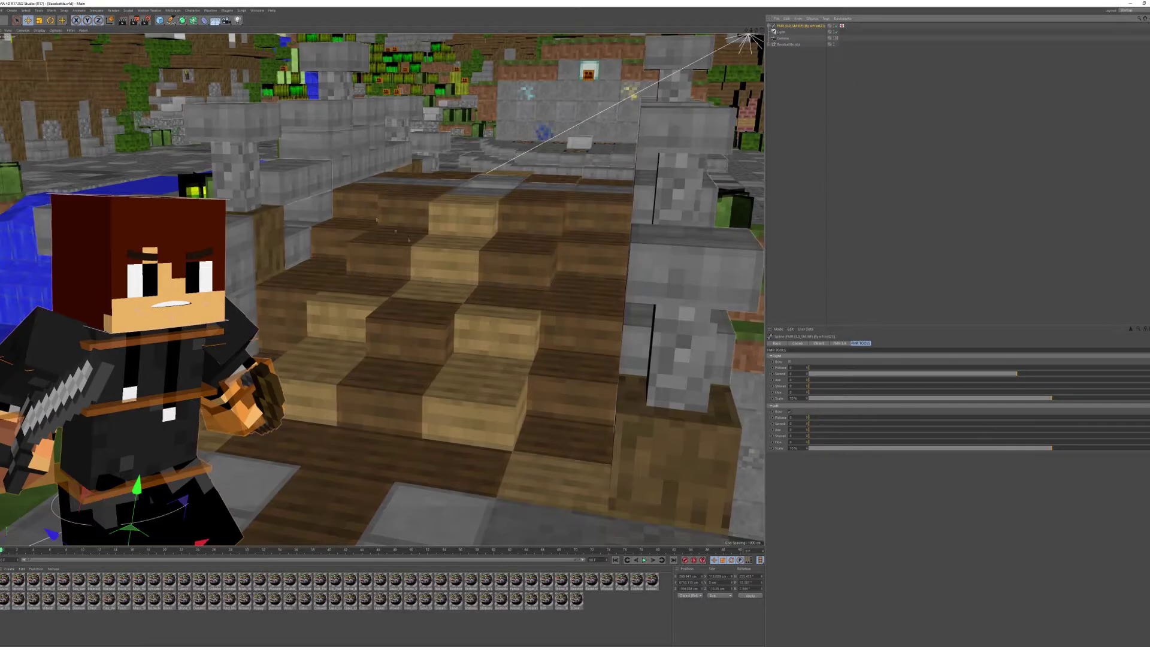
key("ctrl+v")
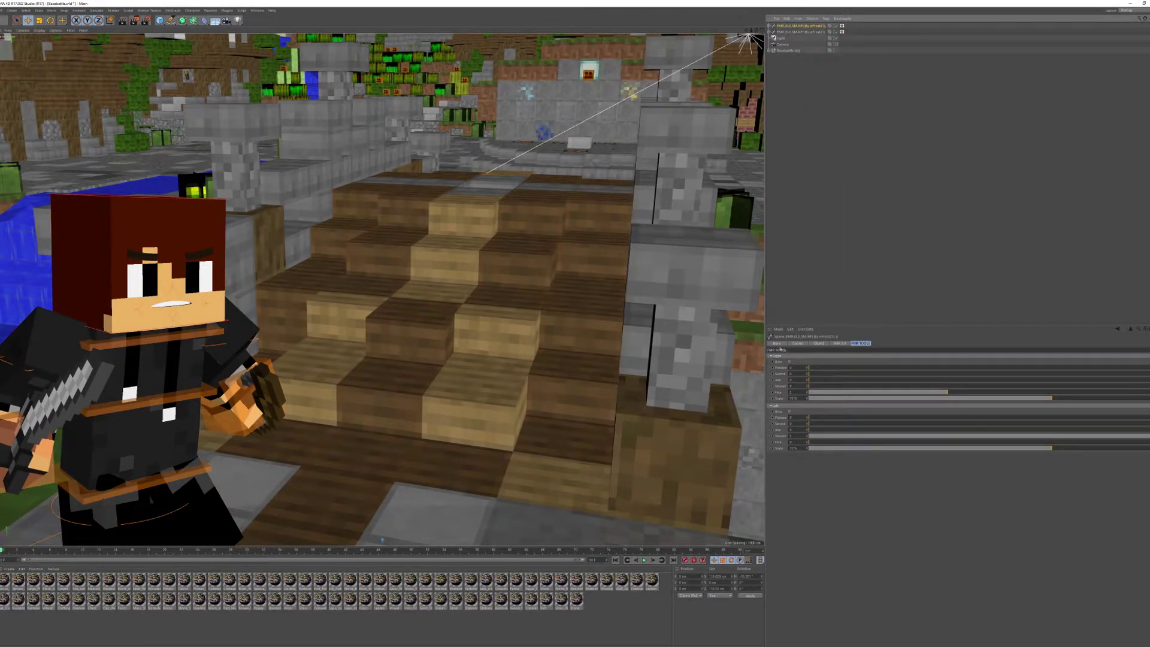
left_click(796, 343)
left_click(797, 32)
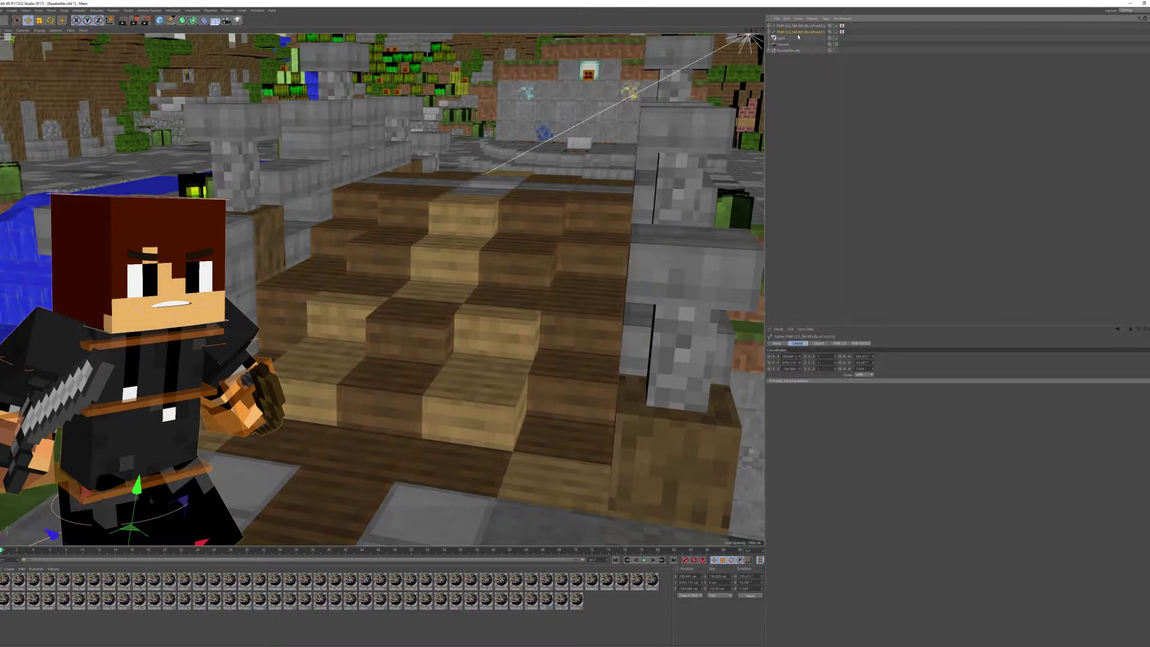
double_click(785, 362)
type("6753")
key("Return")
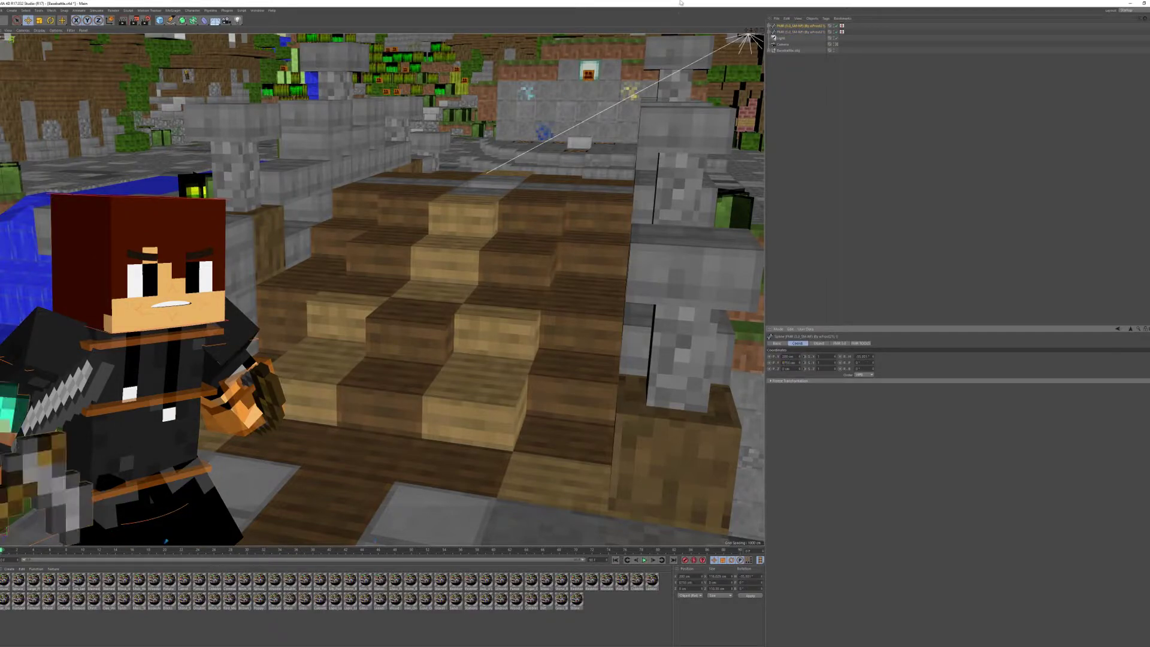
Move the second character beside the first at the foot of the stairs and rotate it
left_click(836, 44)
left_click_drag(152, 333, 266, 316)
left_click(836, 44)
key("r")
left_click_drag(583, 476, 680, 496)
left_click(836, 38)
left_click(836, 38)
left_click(835, 44)
Move the light over to the plaza near the water and rotate it toward the characters
left_click(781, 38)
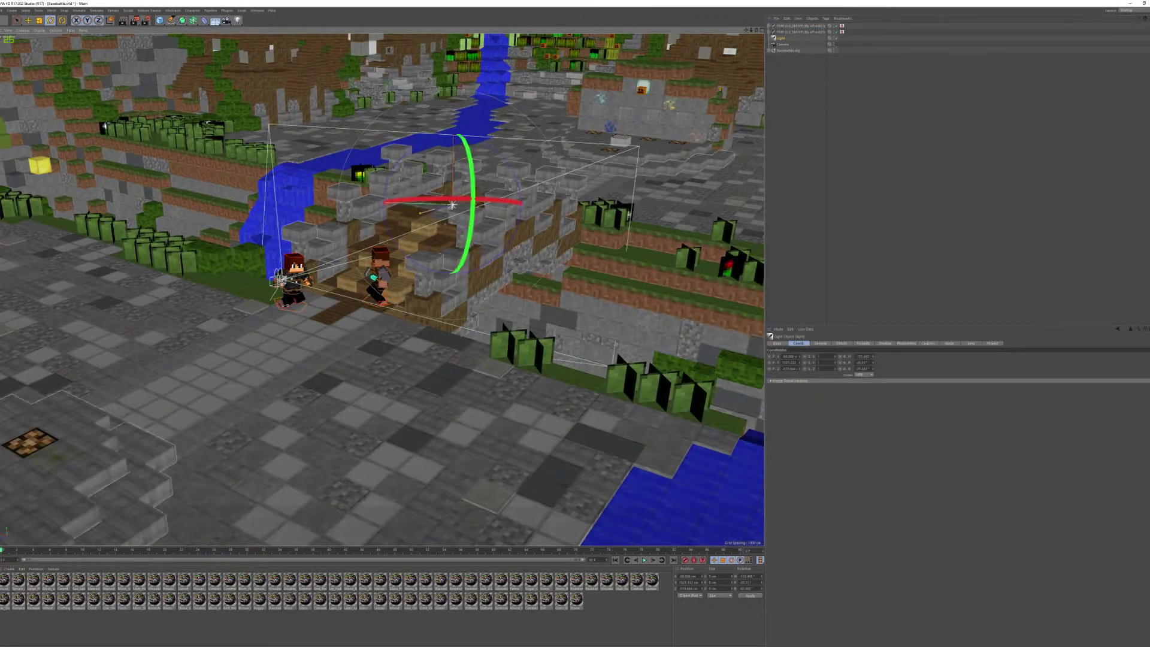
key("e")
left_click_drag(397, 187, 479, 234)
left_click_drag(175, 131, 436, 123)
left_click_drag(516, 137, 470, 239)
key("r")
left_click_drag(439, 203, 385, 185)
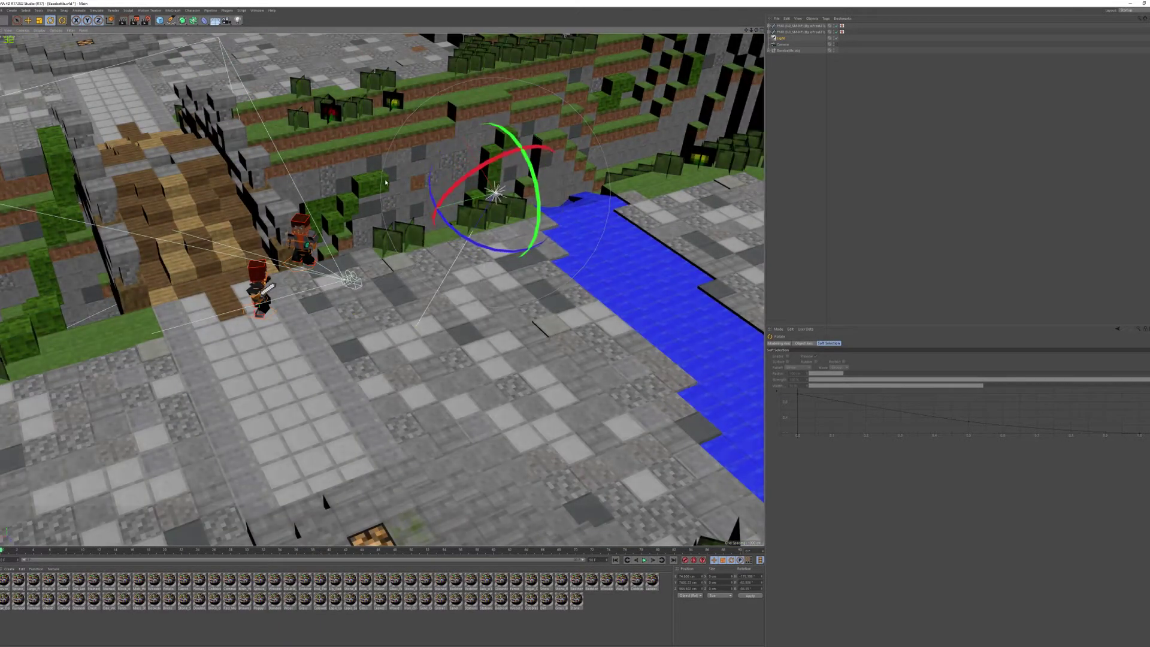
Position the second character in the camera view's foreground, opposite the first character across the stairs
left_click(836, 44)
left_click(659, 500)
key("e")
left_click_drag(654, 350, 600, 318)
left_click_drag(604, 359, 713, 446)
left_click_drag(744, 522, 677, 522)
left_click_drag(616, 444, 613, 486)
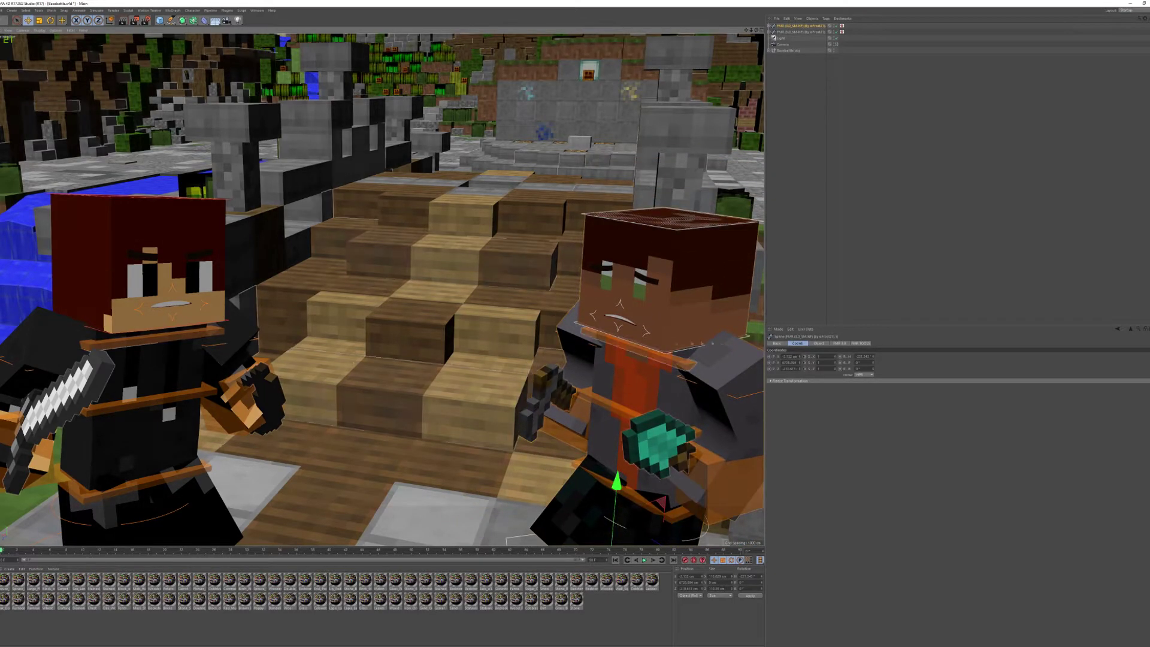
Equip the first character with the diamond helmet, chest plate and arm armor
left_click(796, 32)
left_click(839, 343)
left_click(836, 403)
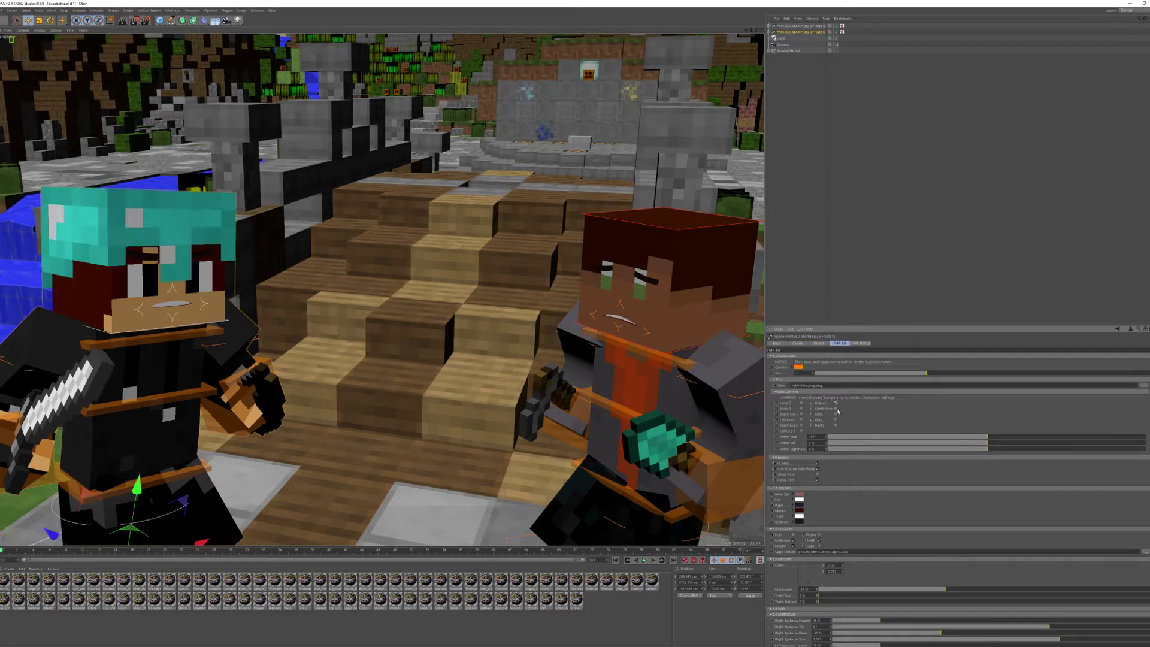
left_click(836, 408)
left_click(836, 414)
Equip the second character with leg armor and a helmet, and shift the armor hue to yellow
left_click(836, 419)
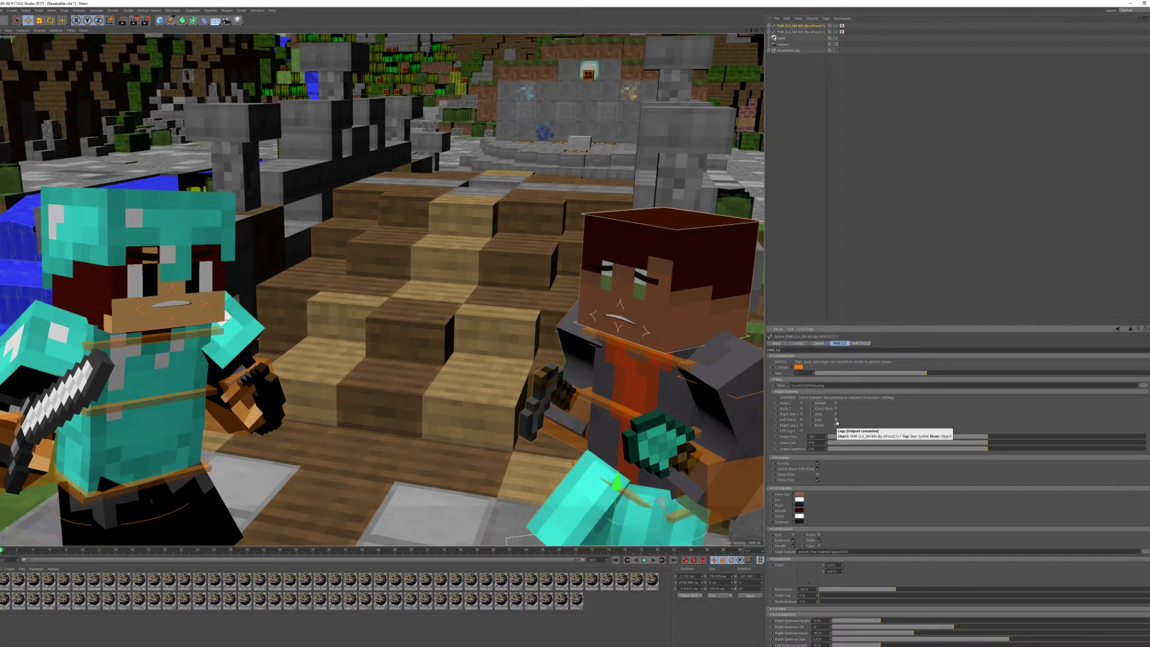
left_click(802, 414)
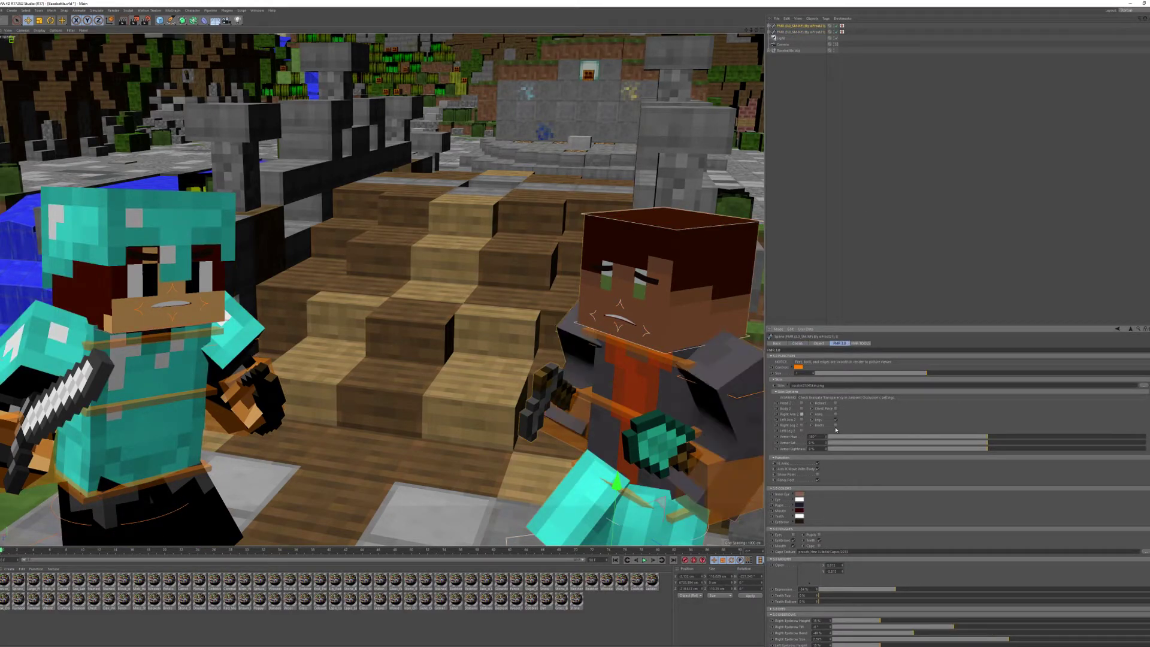
left_click(835, 403)
left_click_drag(866, 436, 889, 432)
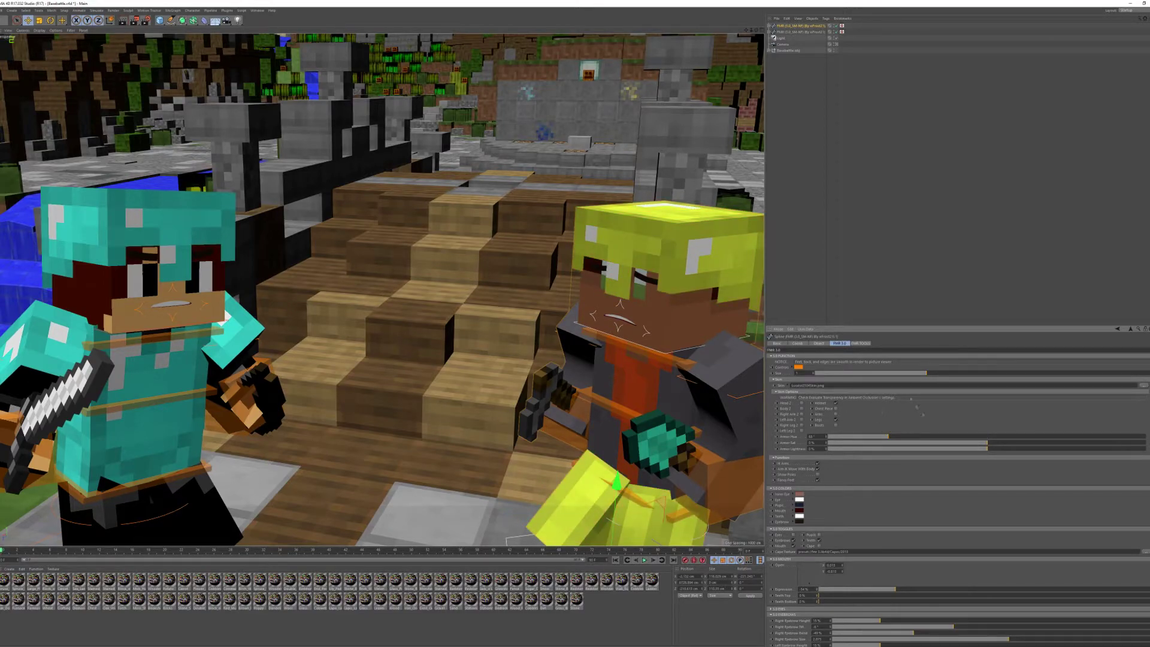
Copy the cobblestone text and its white backing from the 5 Dinge in MC project into the world project
left_click(256, 10)
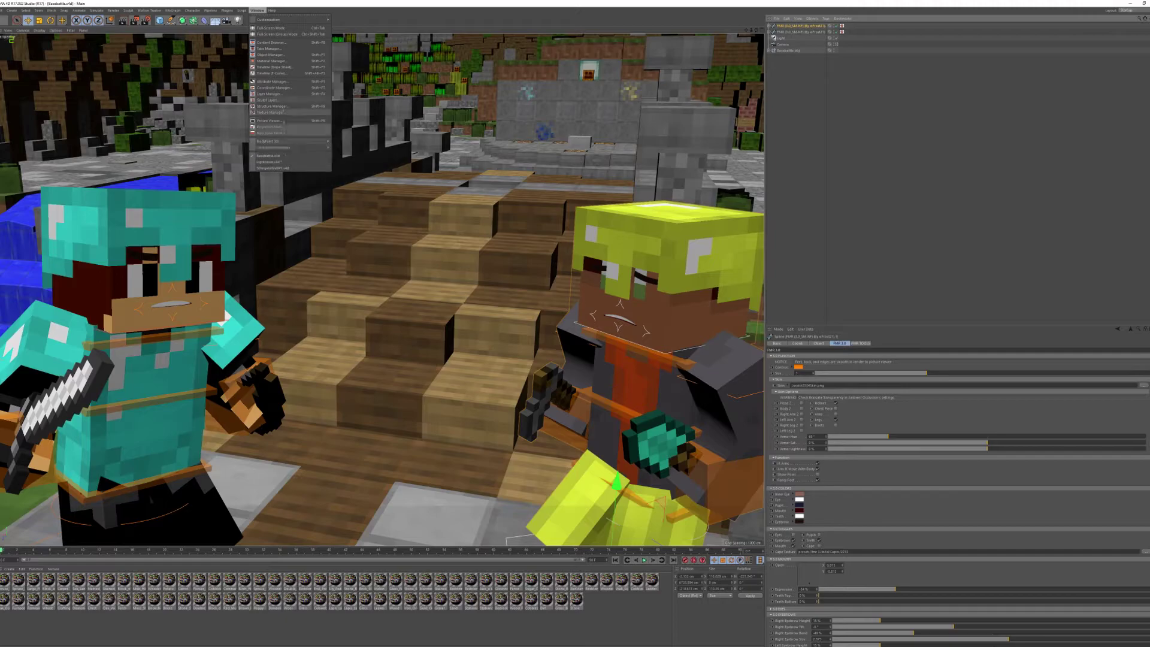
left_click(272, 168)
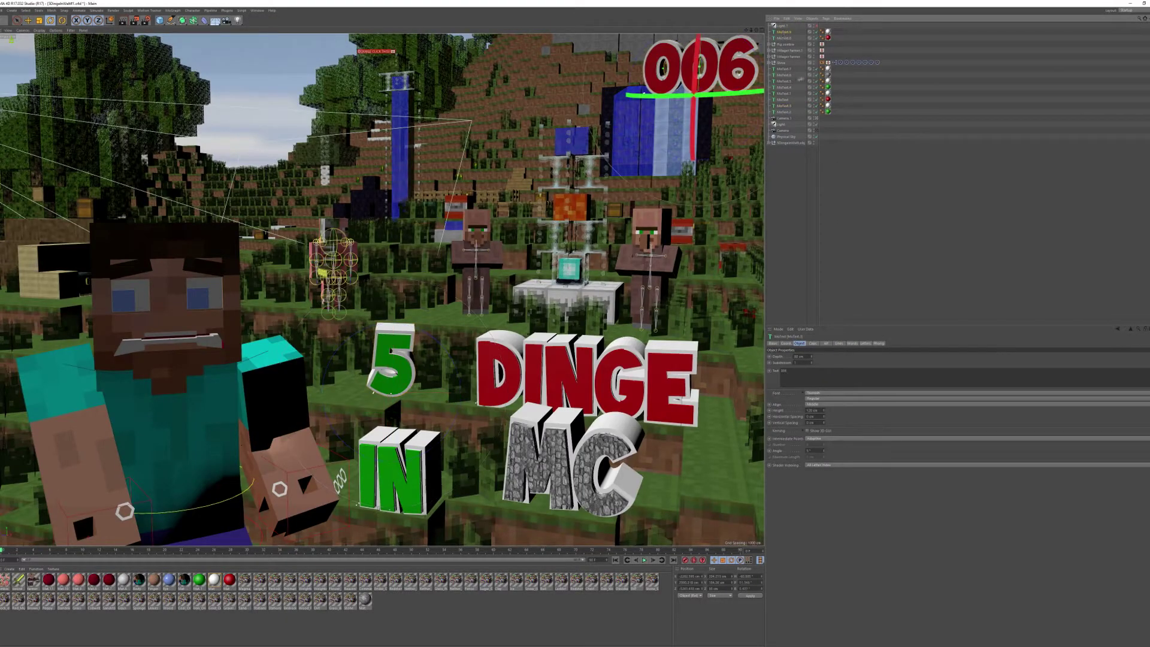
left_click(780, 81, "ctrl")
left_click(259, 10)
left_click(275, 190)
key("ctrl+v")
Move the pasted cobblestone text onto the stairs using new position coordinates, and delete it
left_click(786, 343)
left_click(789, 38)
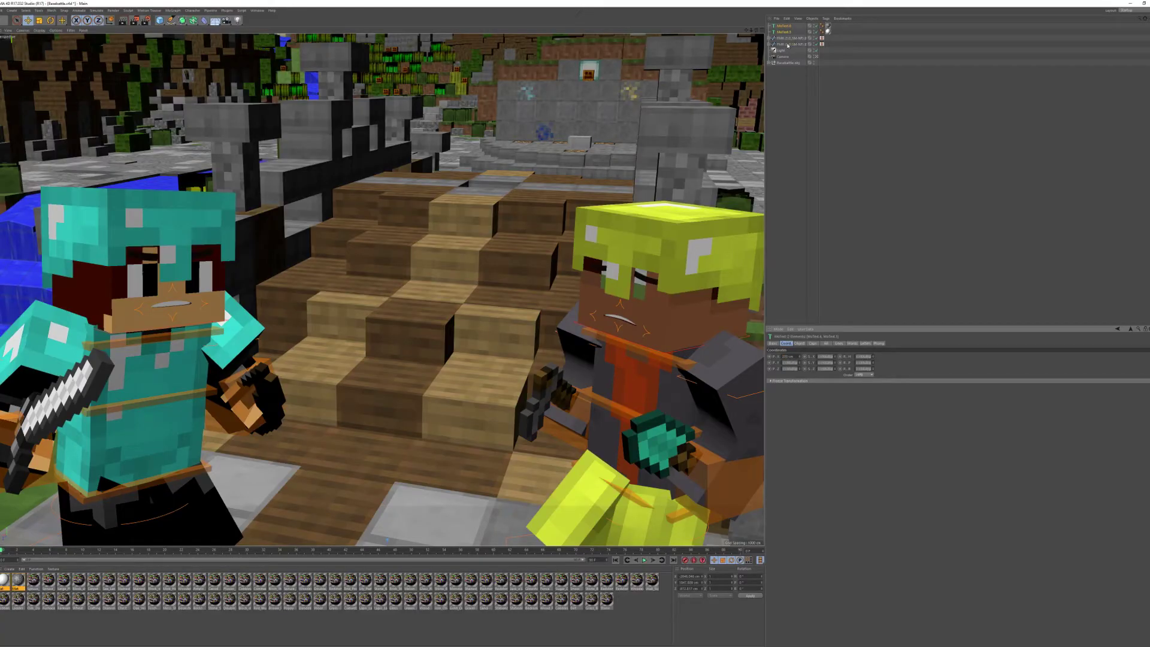
left_click(782, 27)
left_click_drag(798, 362, 794, 359)
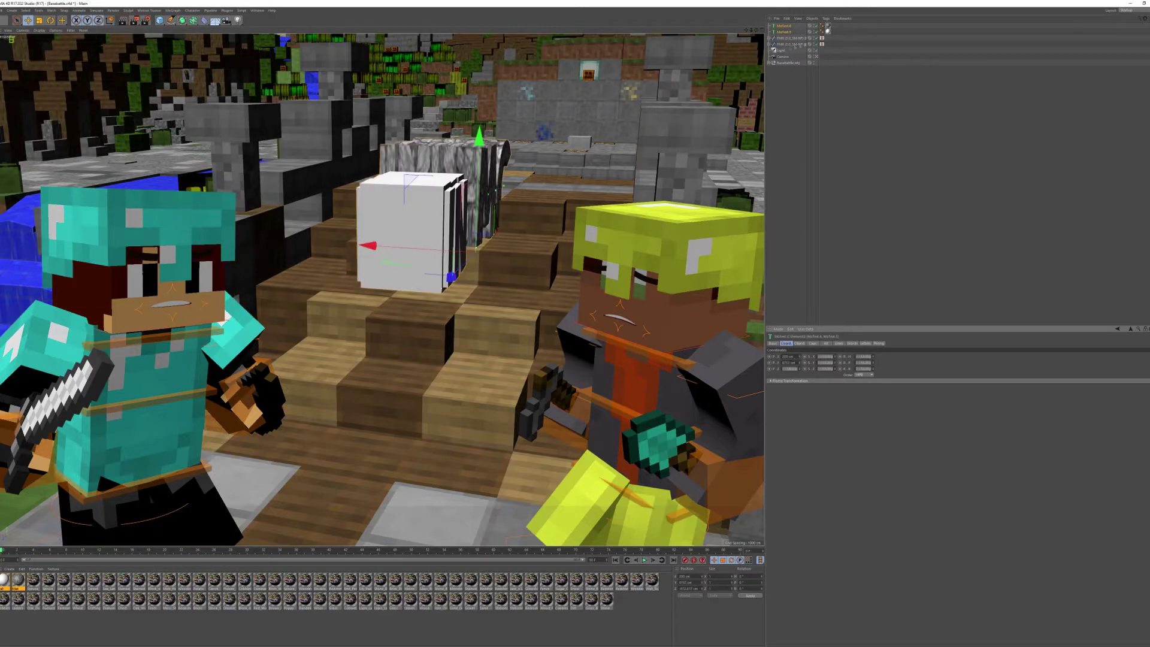
key("Delete")
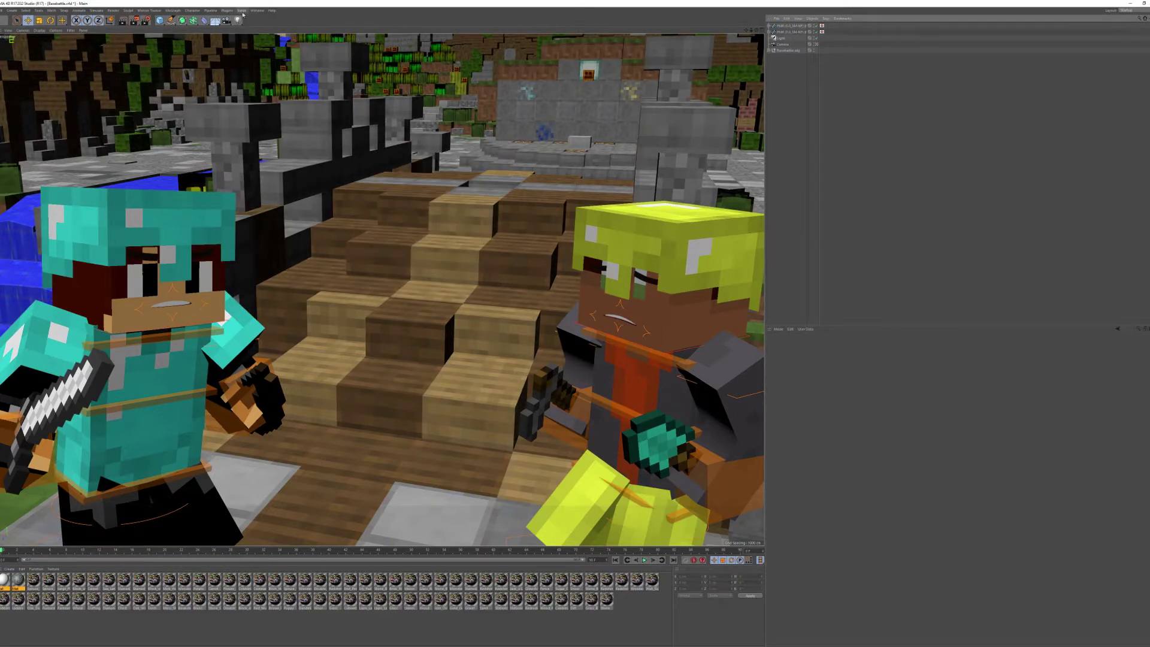
Copy the green IN text and a white backing text from the 5 Dinge project and place them on the stairs
left_click(256, 10)
left_click(305, 168)
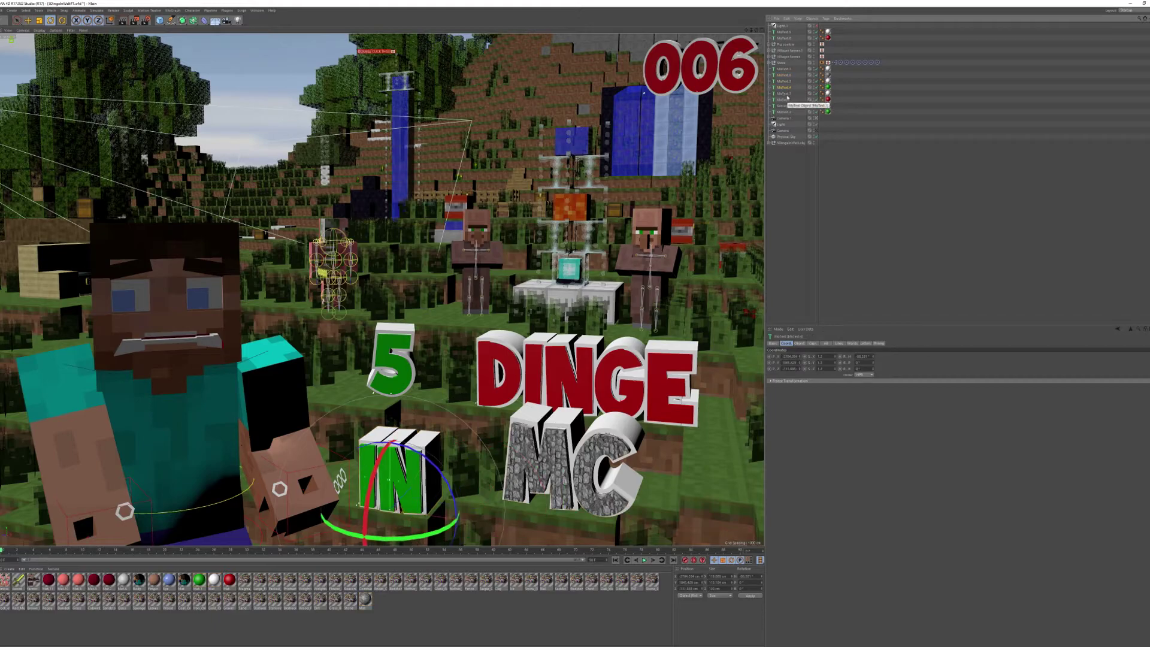
left_click(257, 10)
left_click(305, 163)
key("ctrl+v")
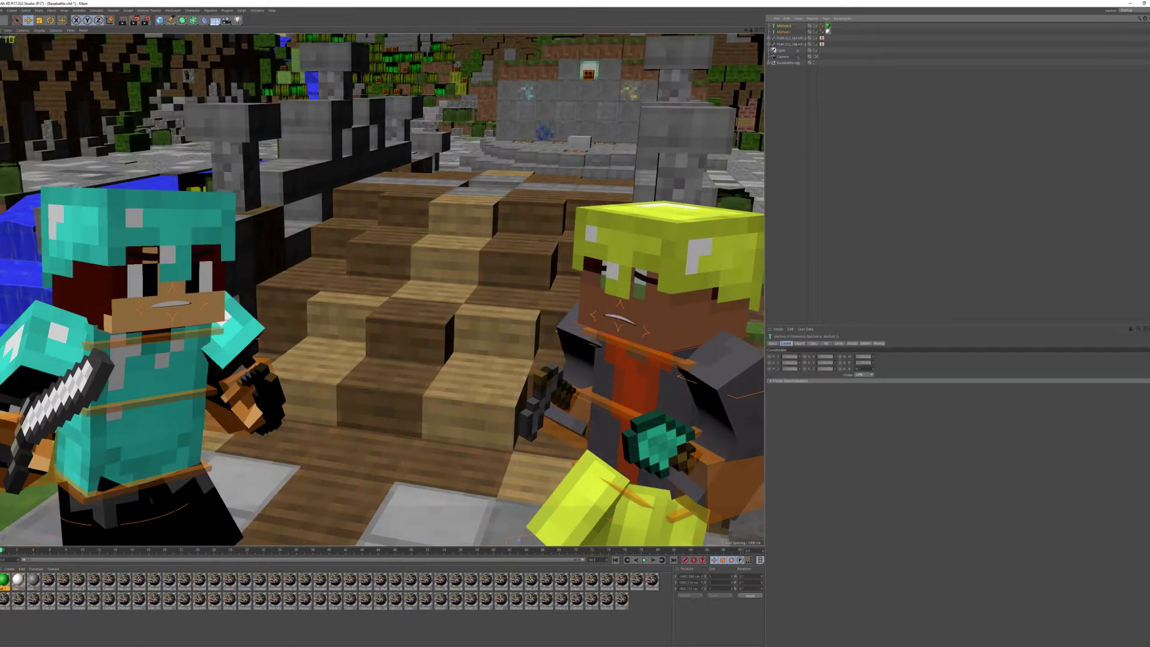
left_click(801, 44)
key("ctrl+z")
left_click(777, 28)
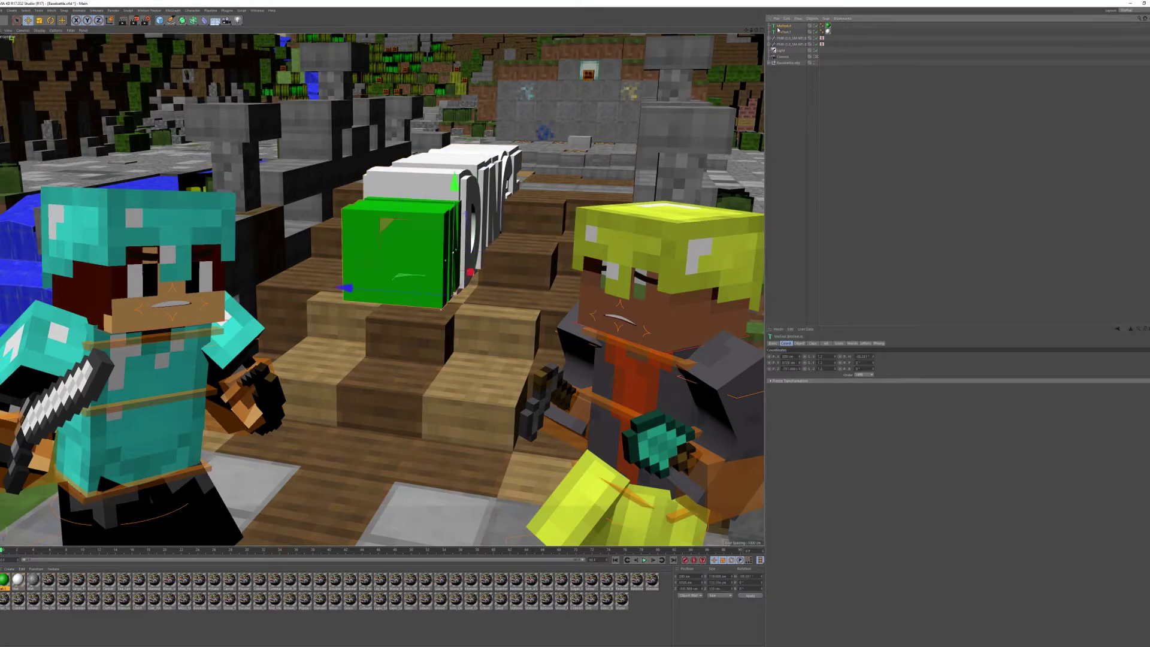
Change the white backing text to IN and leave the camera view to move the green text
left_click(773, 344)
left_click(799, 343)
left_click(784, 32)
double_click(785, 370)
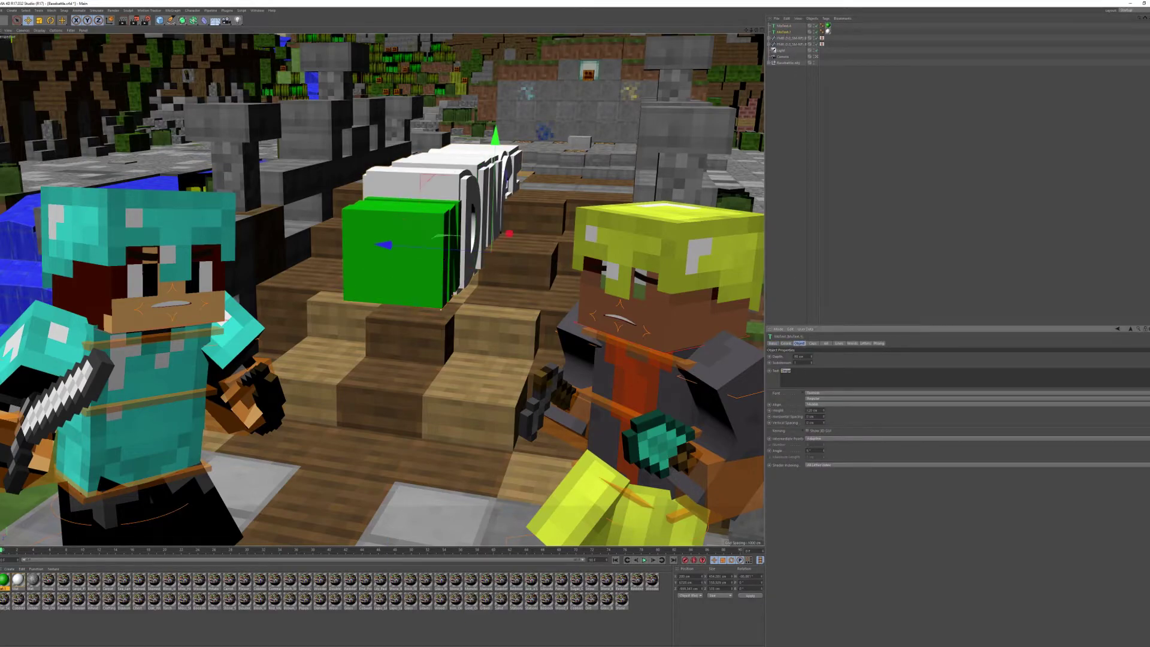
left_click(816, 56)
left_click_drag(243, 396, 161, 385, "alt")
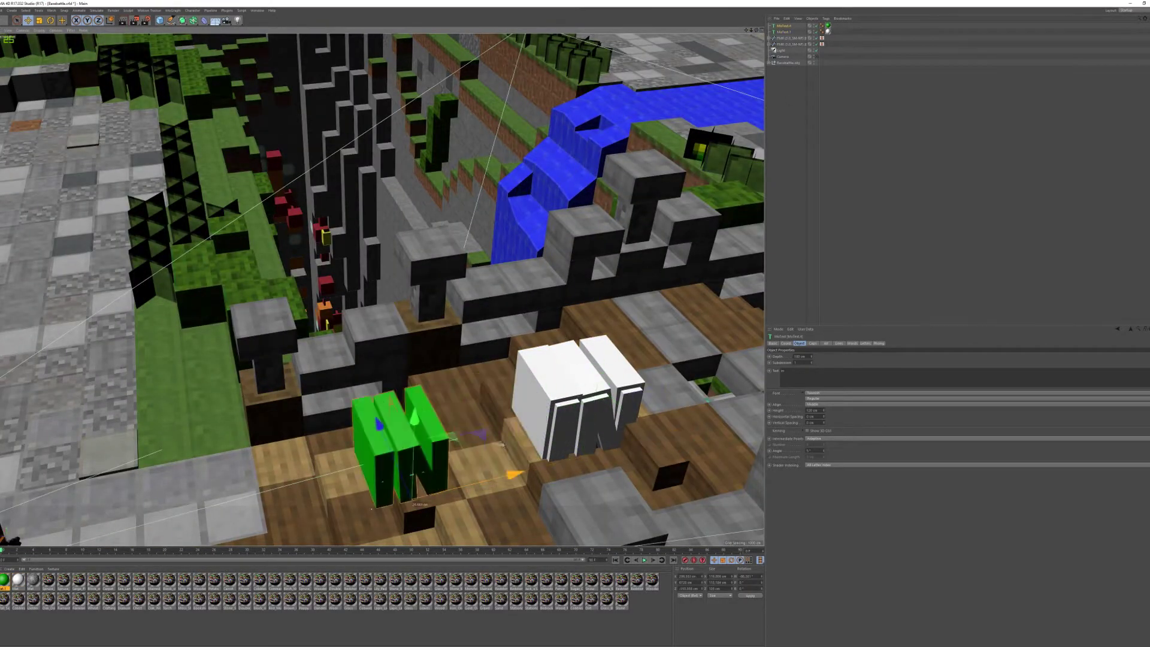
Match the white IN text's position coordinates to those of the green IN text
left_click(783, 26)
left_click(783, 31)
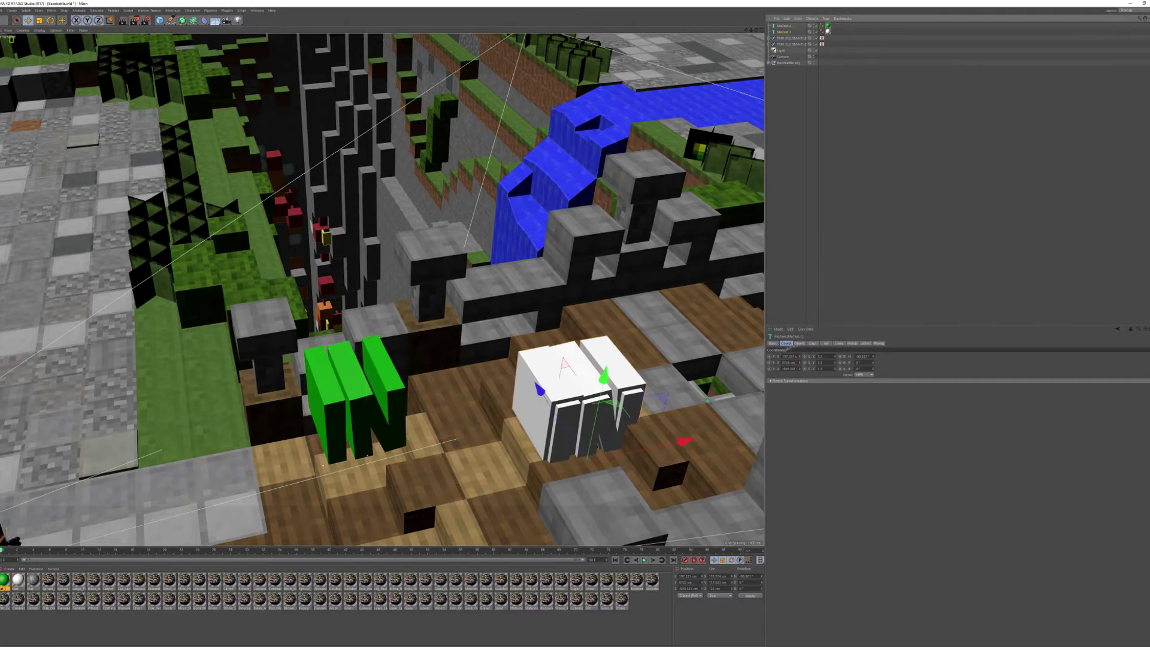
key("Return")
left_click(785, 27)
left_click(784, 32)
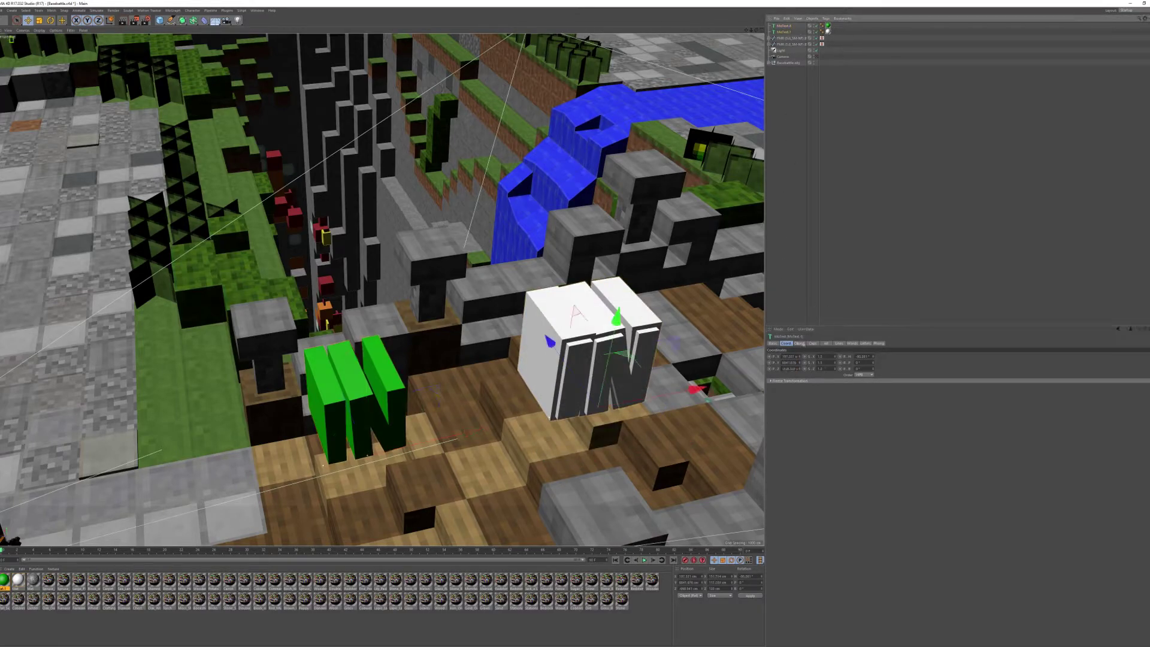
key("Return")
left_click_drag(336, 500, 272, 489, "alt")
left_click(799, 344)
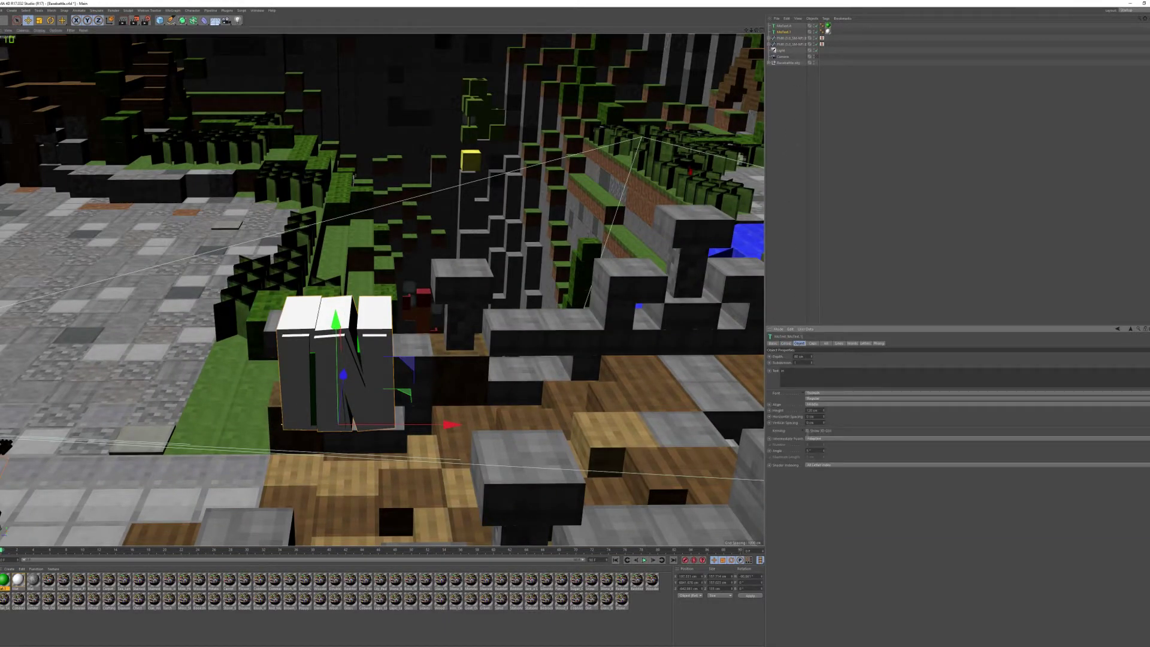
Align the green IN text with the white one so the white letters form its outline
left_click(785, 26)
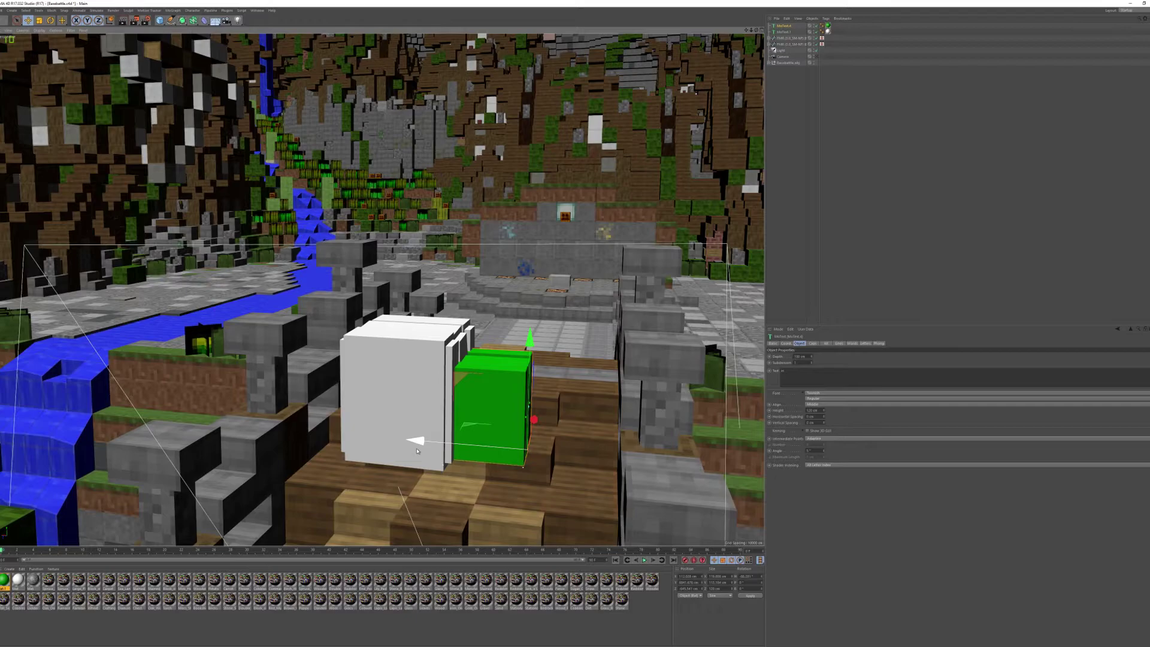
left_click_drag(417, 451, 349, 445)
left_click(785, 343)
left_click_drag(825, 357, 802, 358)
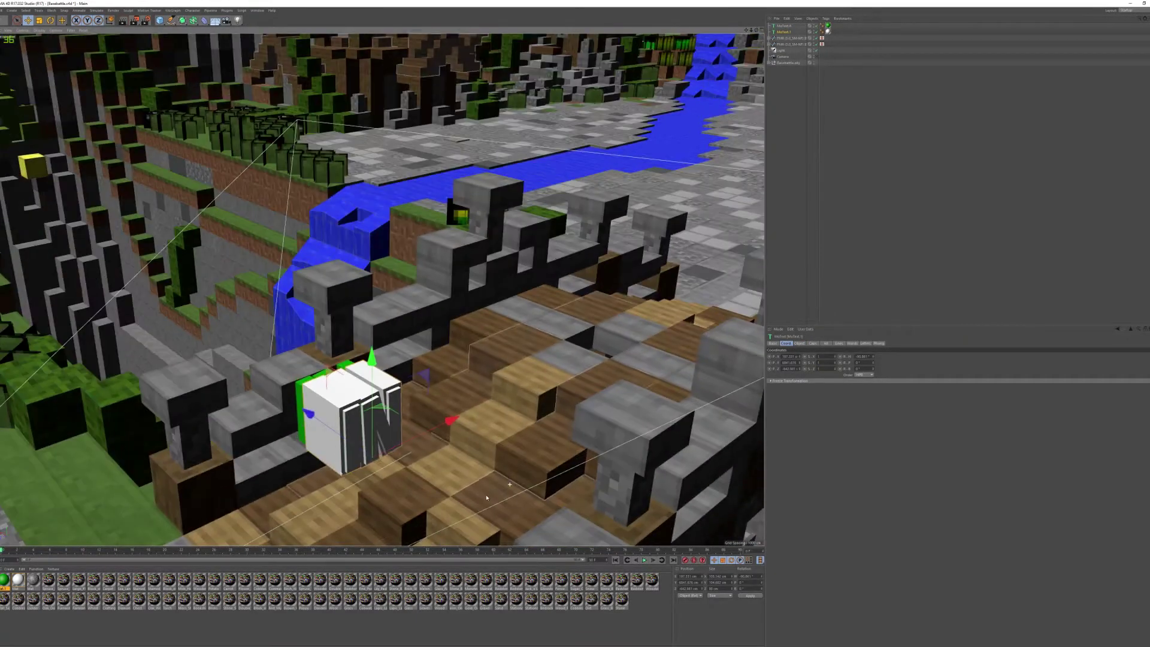
left_click_drag(309, 414, 782, 14)
Select both IN text objects and rotate them to face down the stairs toward the characters
key("r")
left_click(783, 26, "ctrl")
left_click_drag(470, 458, 374, 450)
Change both text objects to BASE and adjust the white backing's rotation to line up with the green letters
left_click(799, 343)
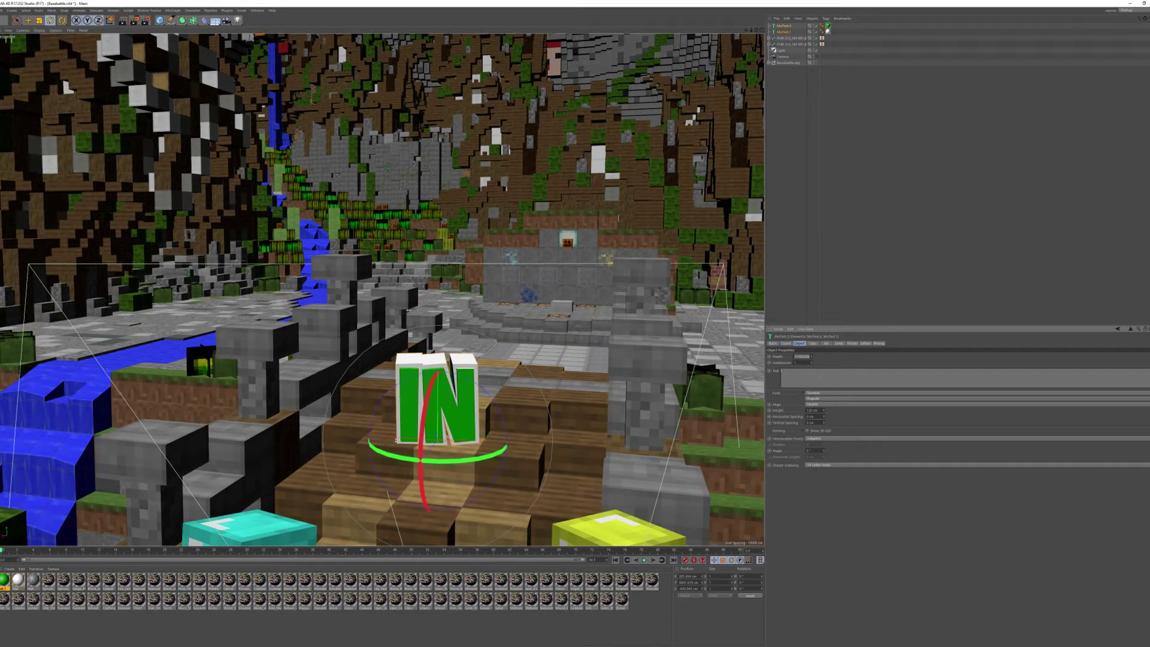
left_click(806, 361)
left_click(784, 31)
left_click(787, 343)
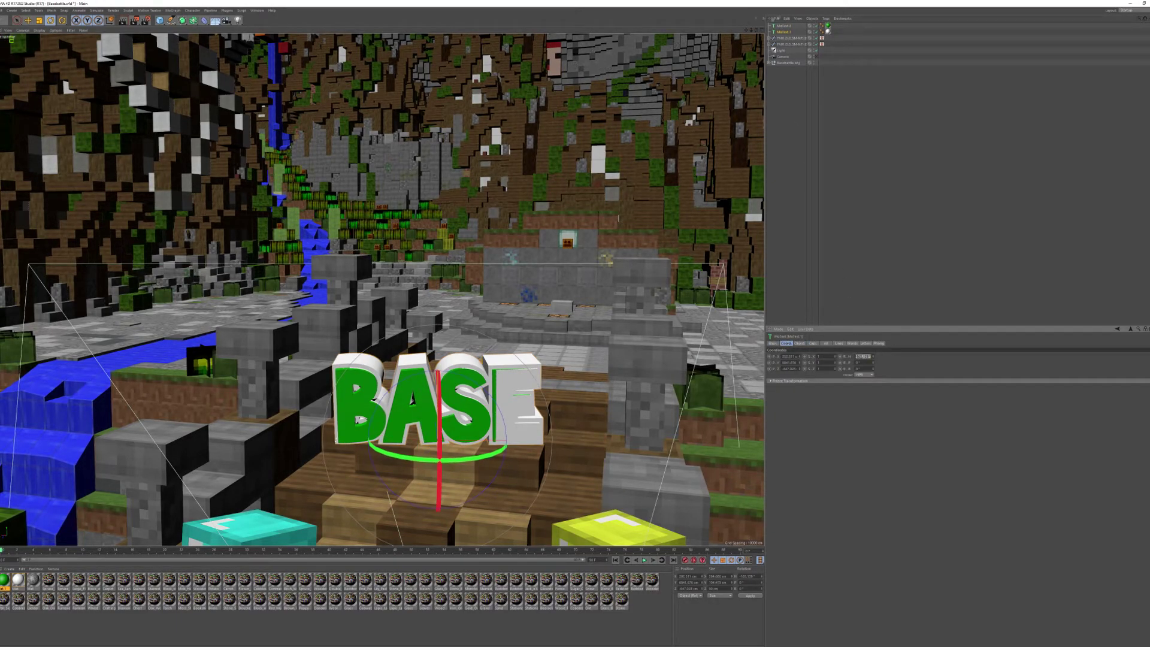
Move both BASE text objects up above the diamond-armored character in the camera view and rotate them
left_click(781, 26)
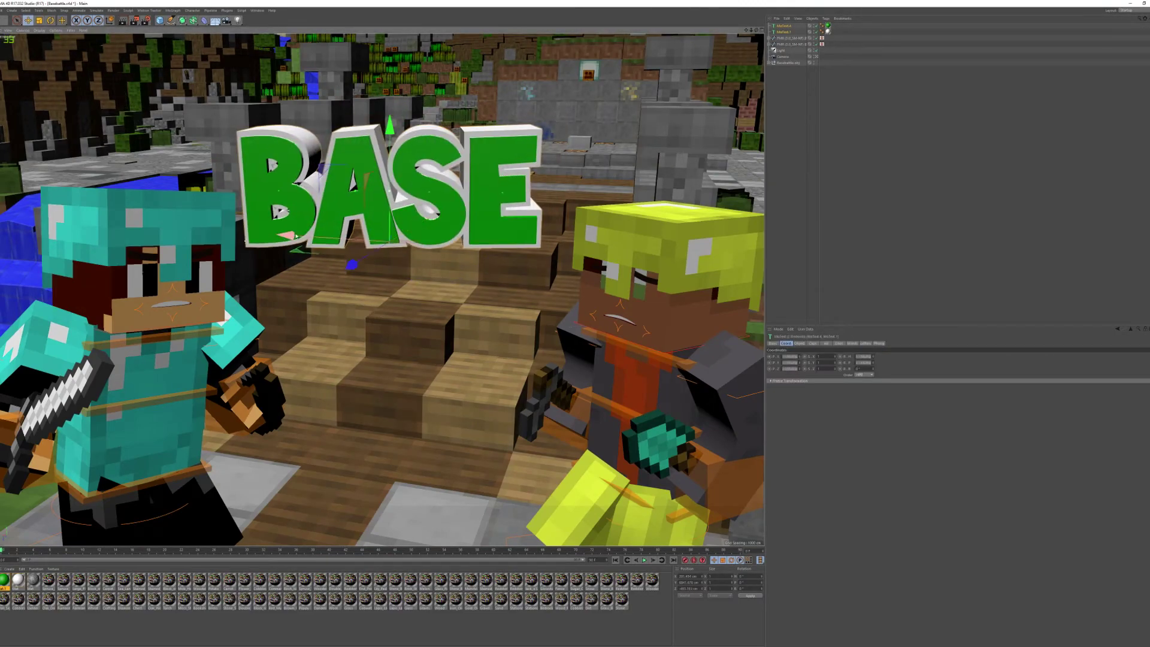
key("r")
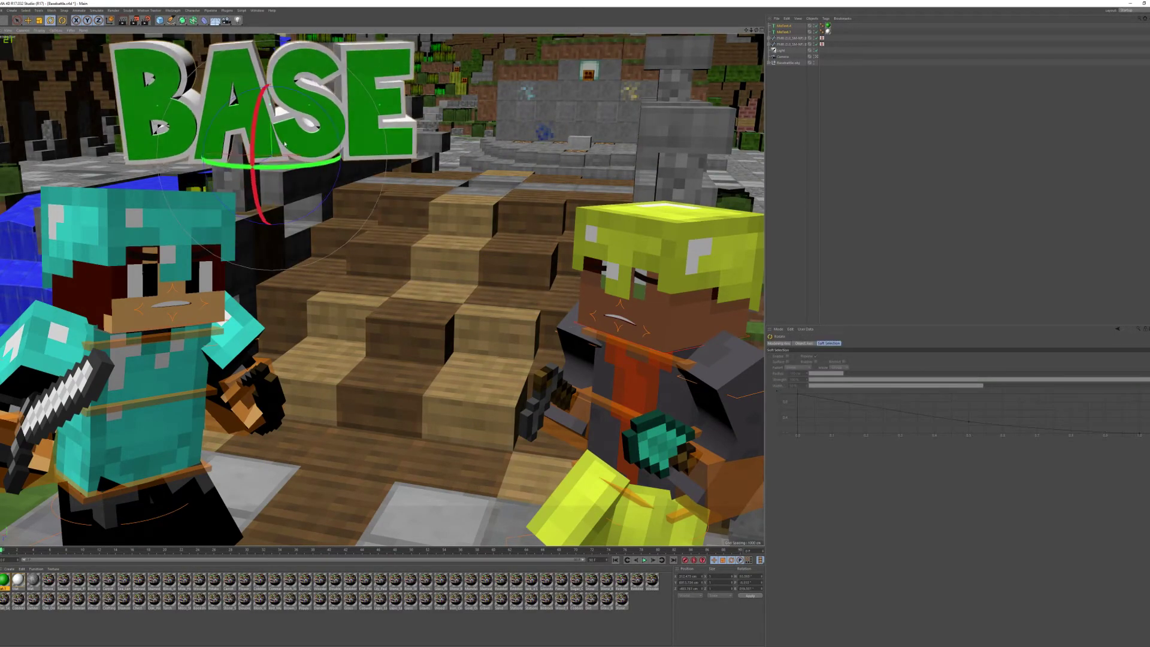